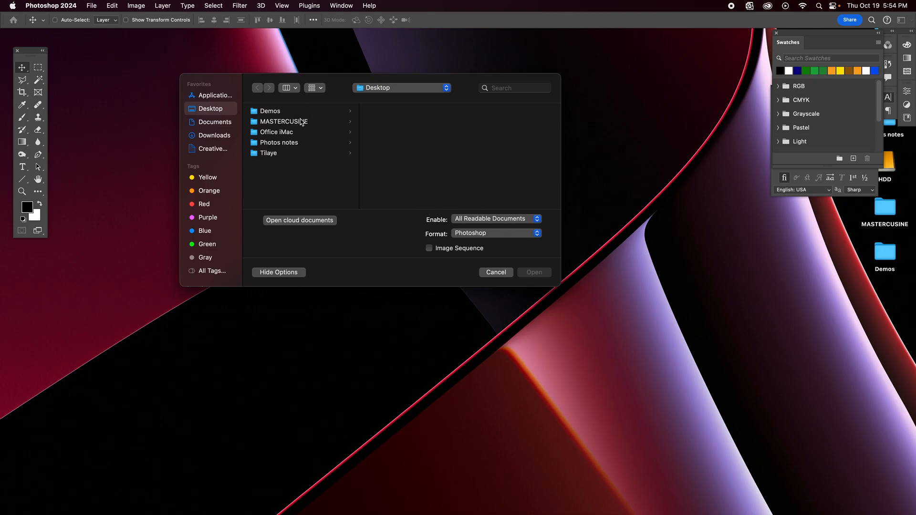
# Step: Open 02-stationery-corporate-mockup-us-size.psd from the MASTERCUSINE folder and enlarge its window so the whole mockup fits
pyautogui.click(301, 122)
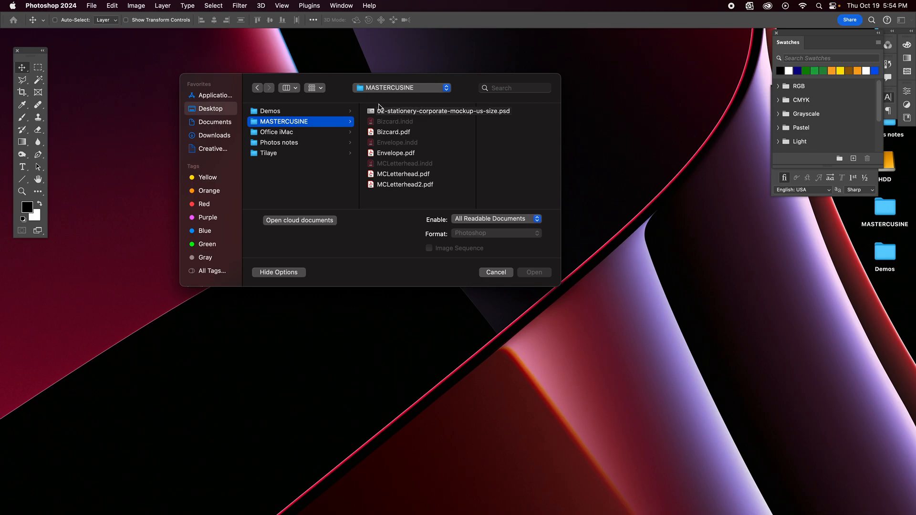
pyautogui.click(423, 114)
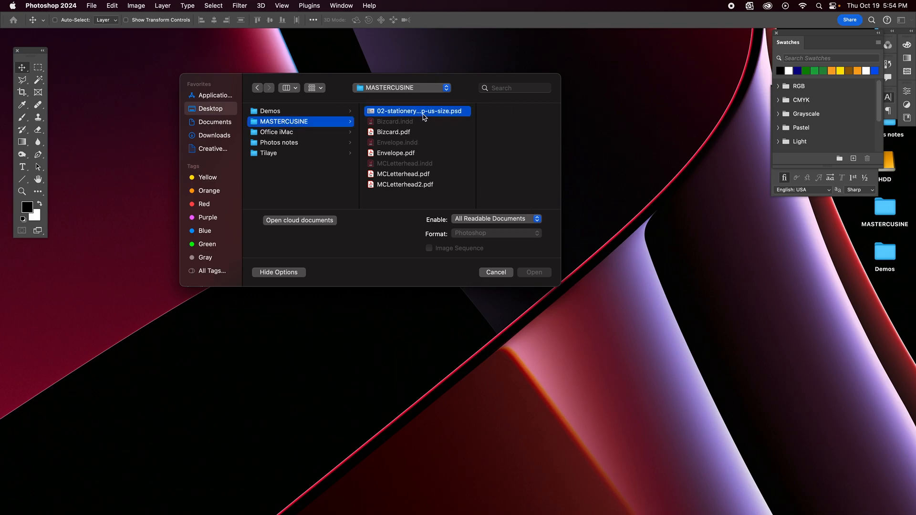
pyautogui.click(541, 275)
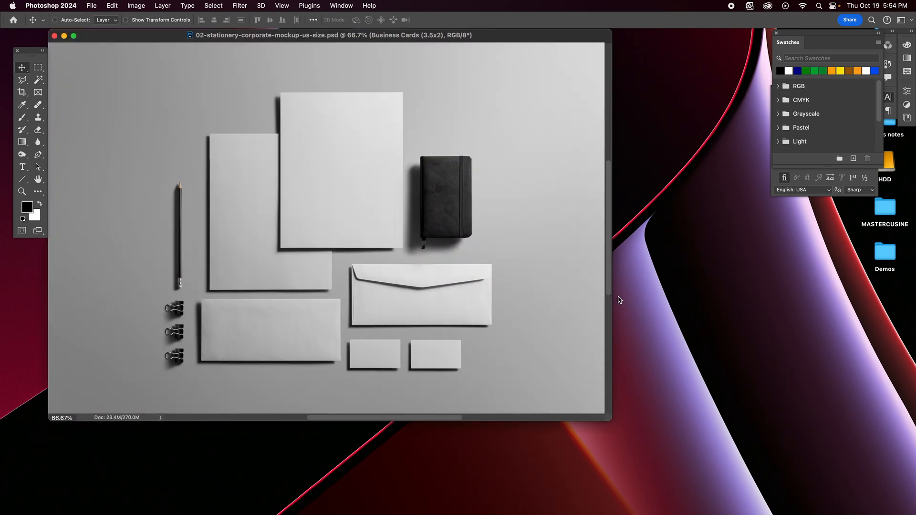
pyautogui.moveTo(611, 419); pyautogui.dragTo(665, 486)
pyautogui.moveTo(573, 37); pyautogui.dragTo(555, 37)
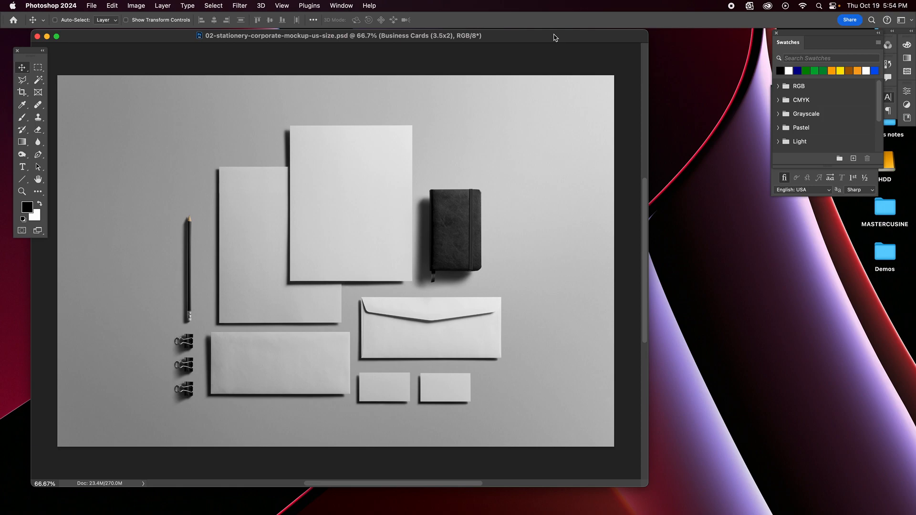
# Step: Show the Layers panel and close the Swatches panel
pyautogui.moveTo(798, 36); pyautogui.dragTo(854, 310)
pyautogui.click(777, 64)
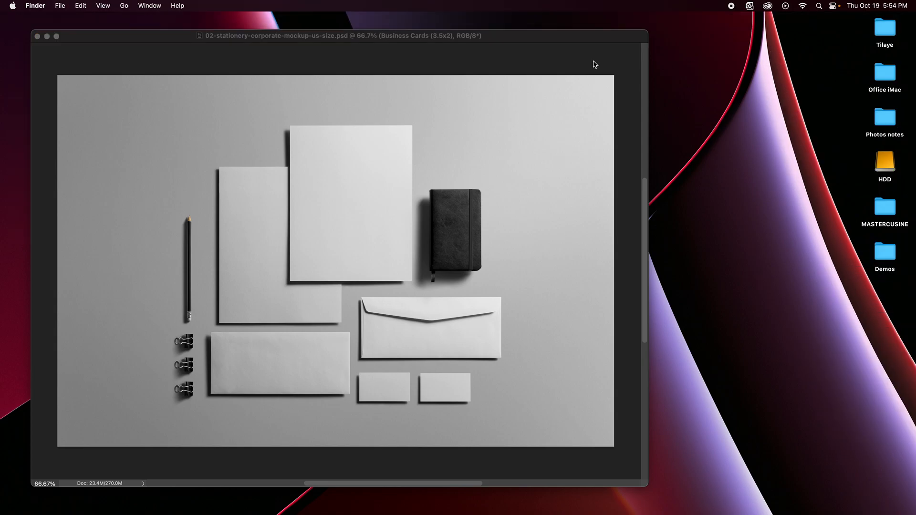
pyautogui.click(595, 63)
pyautogui.click(332, 4)
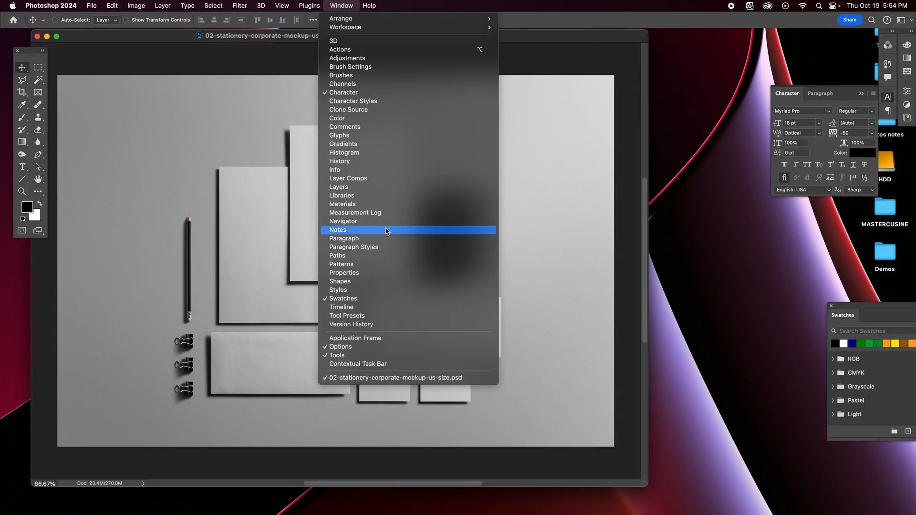
pyautogui.click(362, 187)
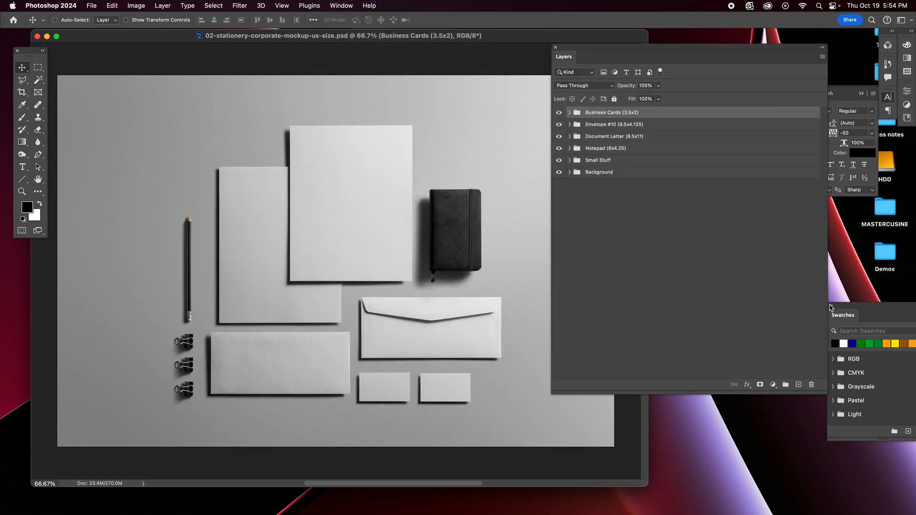
pyautogui.click(832, 306)
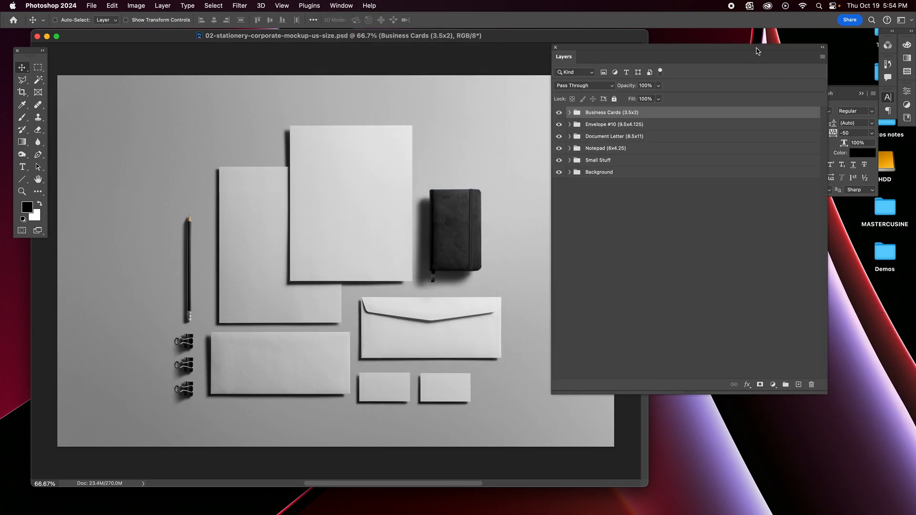
# Step: Close the Character and Paragraph panels and place the resized Layers panel beside the mockup items
pyautogui.moveTo(758, 47); pyautogui.dragTo(698, 45)
pyautogui.moveTo(795, 92); pyautogui.dragTo(857, 440)
pyautogui.click(795, 200)
pyautogui.click(590, 246)
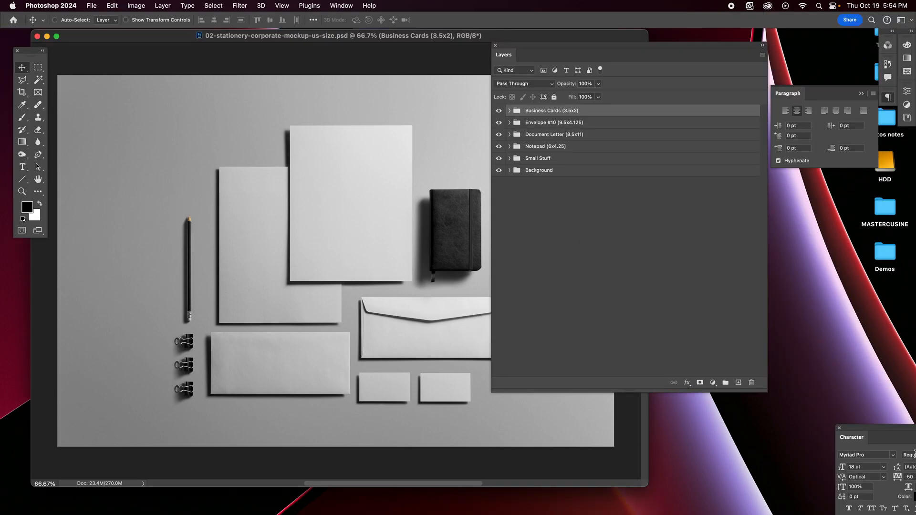
pyautogui.click(840, 428)
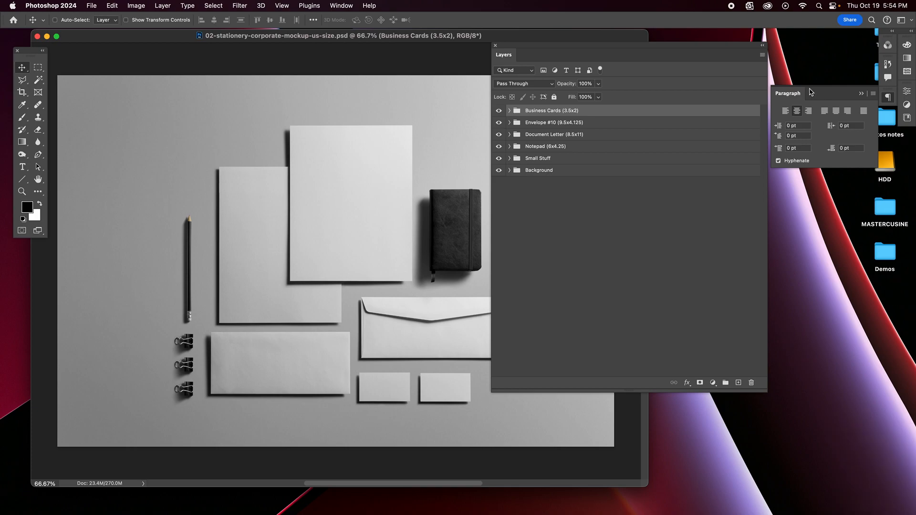
pyautogui.click(775, 89)
pyautogui.moveTo(718, 47); pyautogui.dragTo(818, 48)
pyautogui.moveTo(865, 390); pyautogui.dragTo(850, 405)
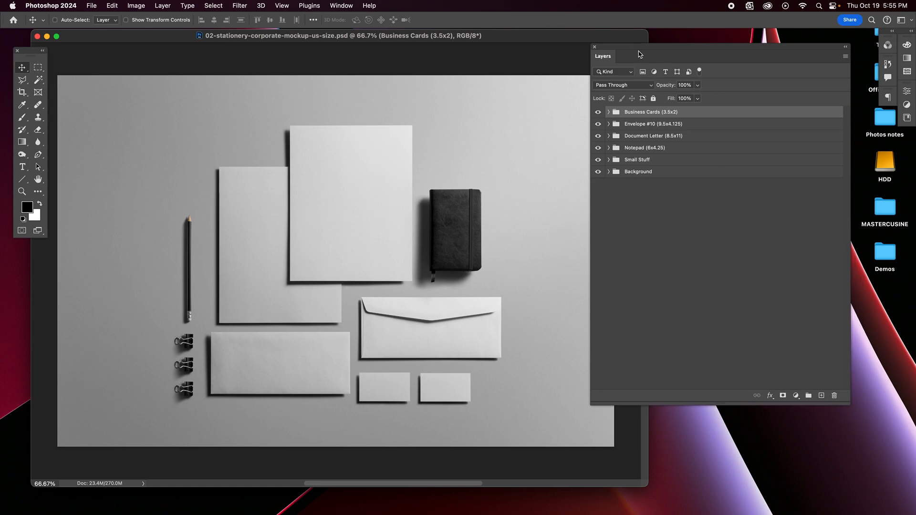
pyautogui.moveTo(638, 51); pyautogui.dragTo(657, 50)
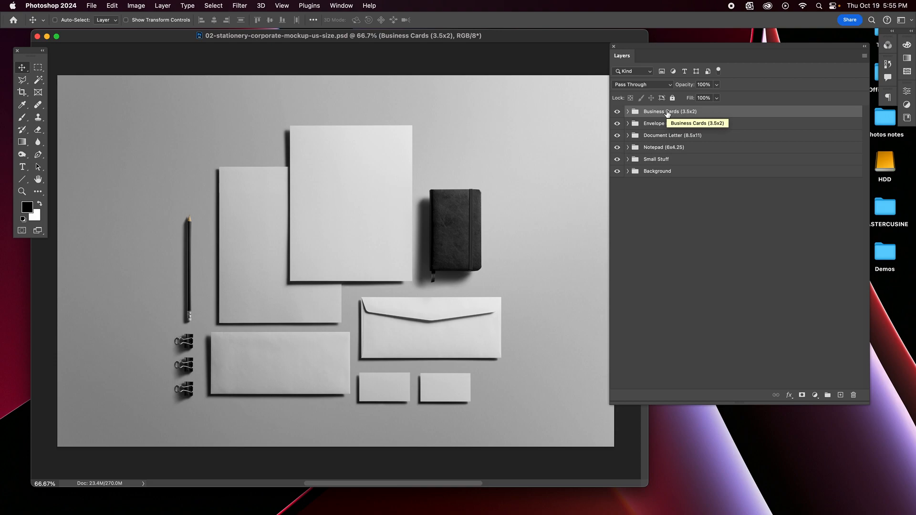
# Step: Expand the Business Cards (3.5x2) group and toggle the visibility of Business Card #1 and #2 to identify each card
pyautogui.click(628, 112)
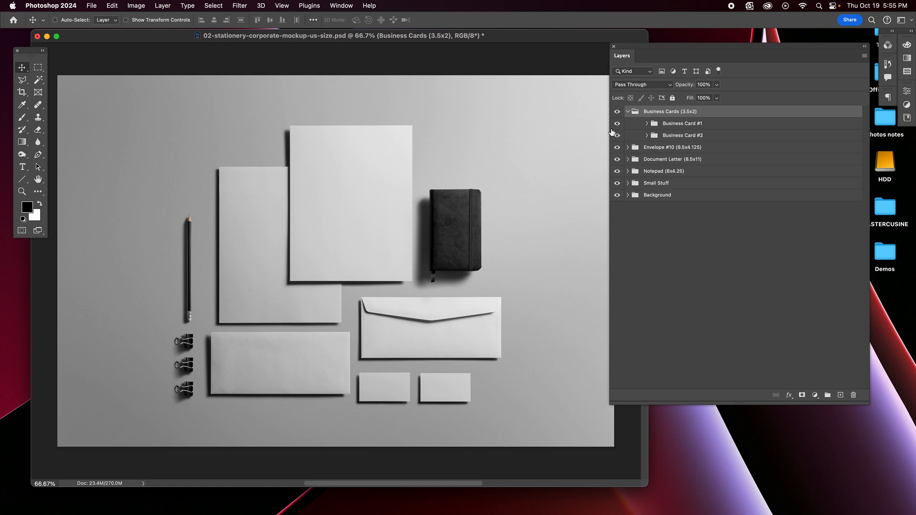
pyautogui.click(617, 124)
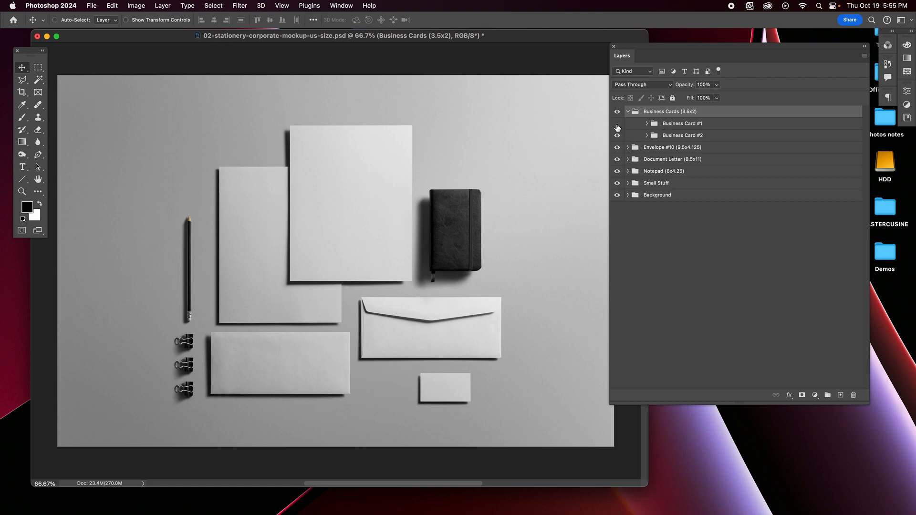
pyautogui.click(617, 124)
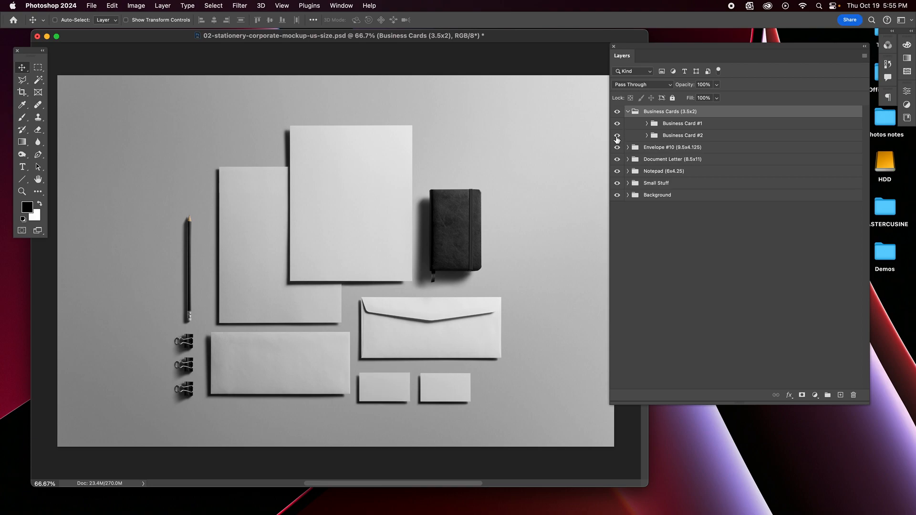
pyautogui.click(617, 135)
pyautogui.click(617, 135)
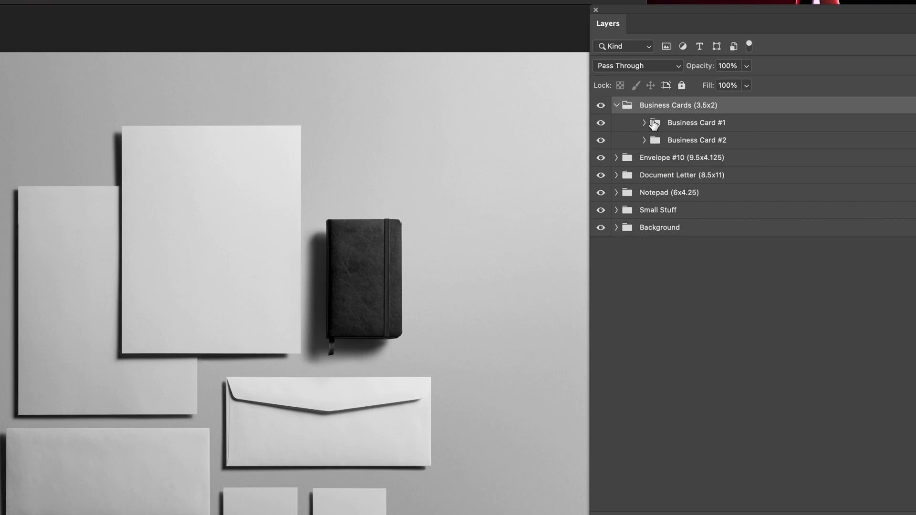
# Step: Open the Your Design Here smart object inside the Business Card #1 group and enlarge its document window
pyautogui.click(645, 123)
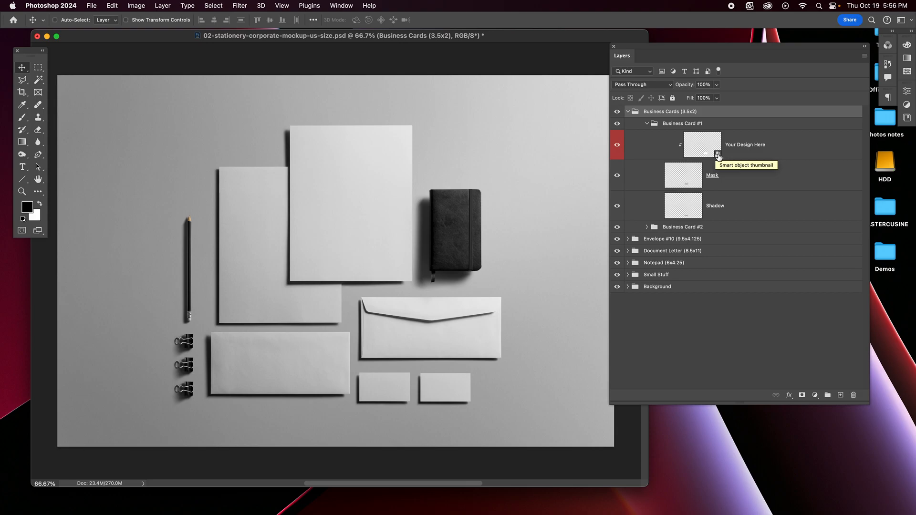
pyautogui.doubleClick(718, 156)
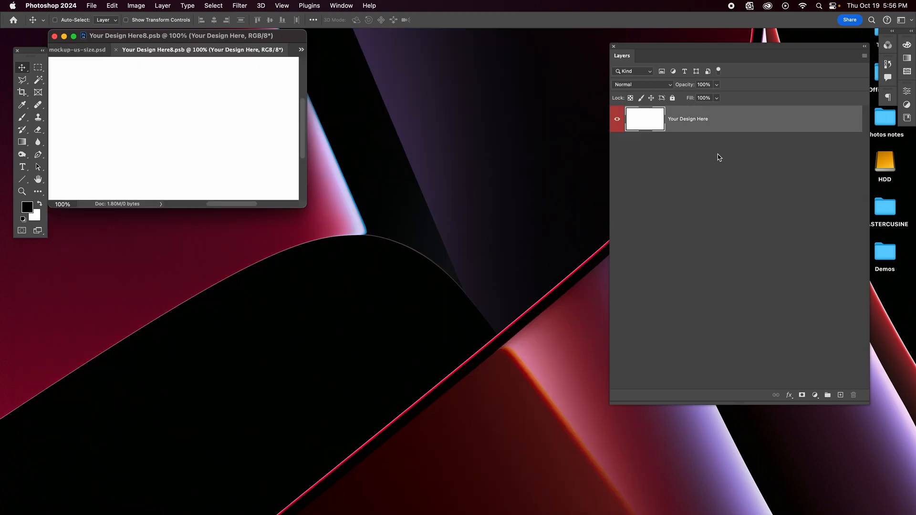
pyautogui.moveTo(302, 209); pyautogui.dragTo(534, 427)
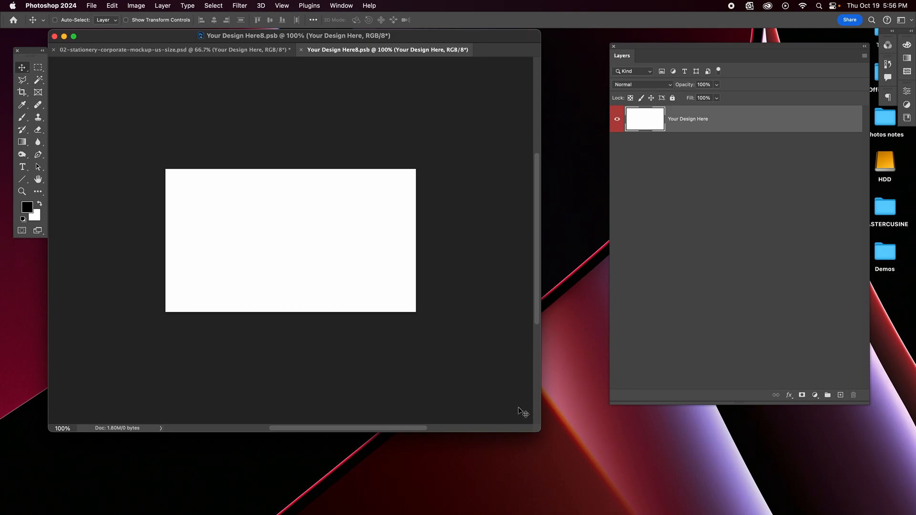
pyautogui.click(93, 5)
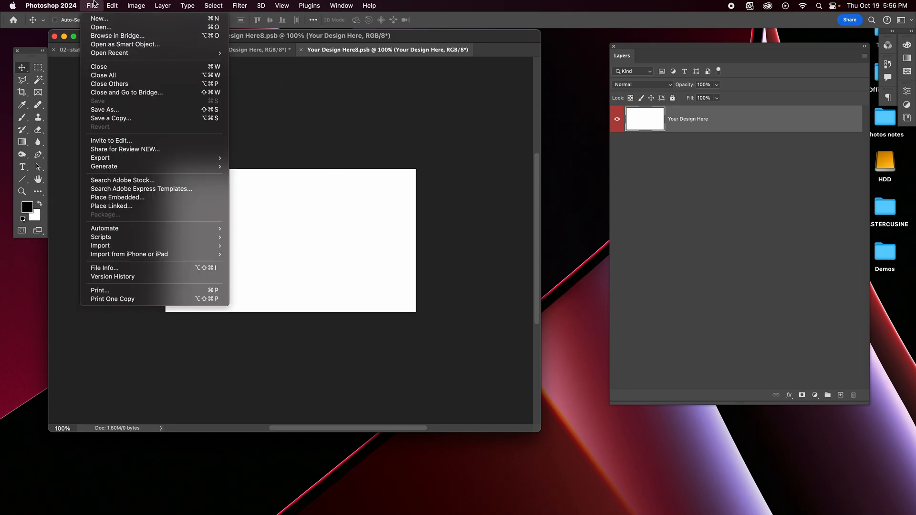
pyautogui.click(98, 28)
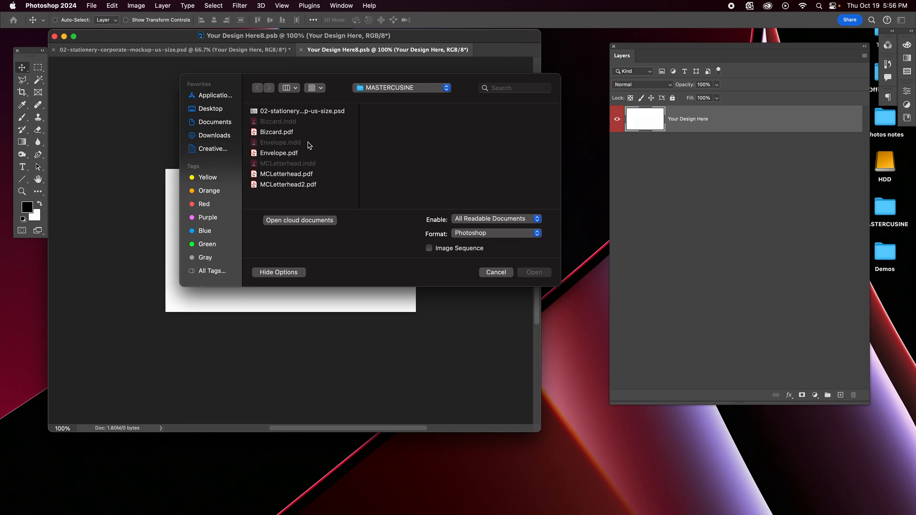
pyautogui.click(275, 132)
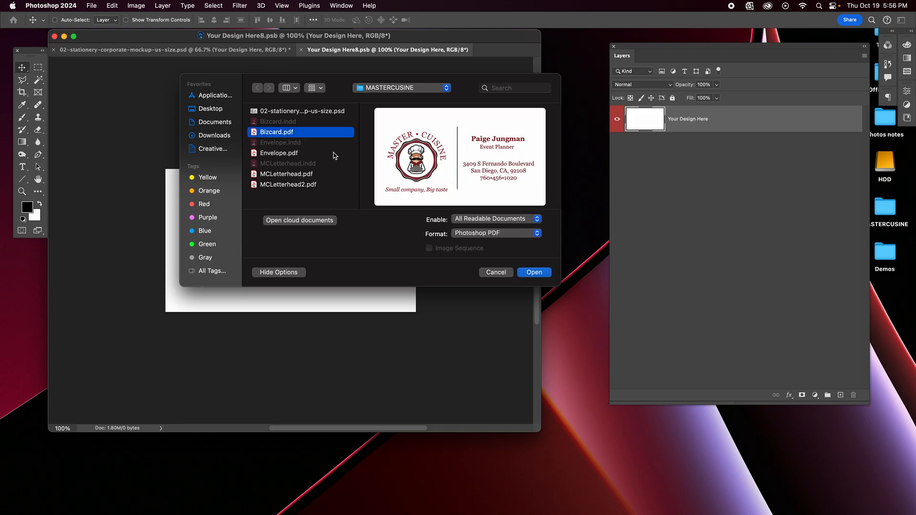
pyautogui.click(537, 275)
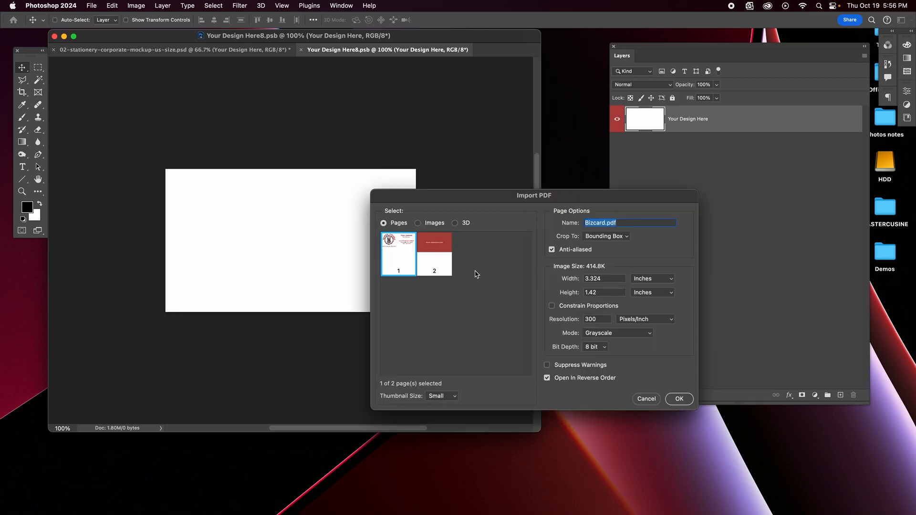
pyautogui.click(678, 398)
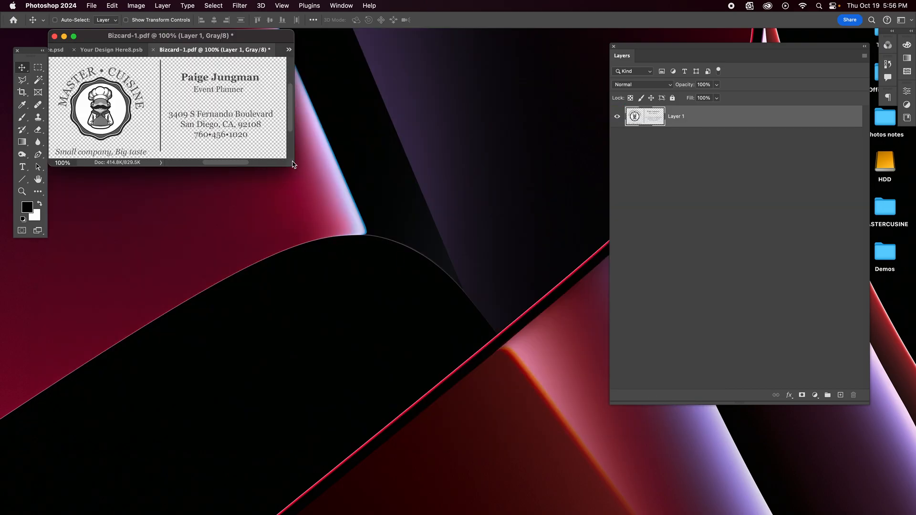
pyautogui.moveTo(292, 165); pyautogui.dragTo(451, 315)
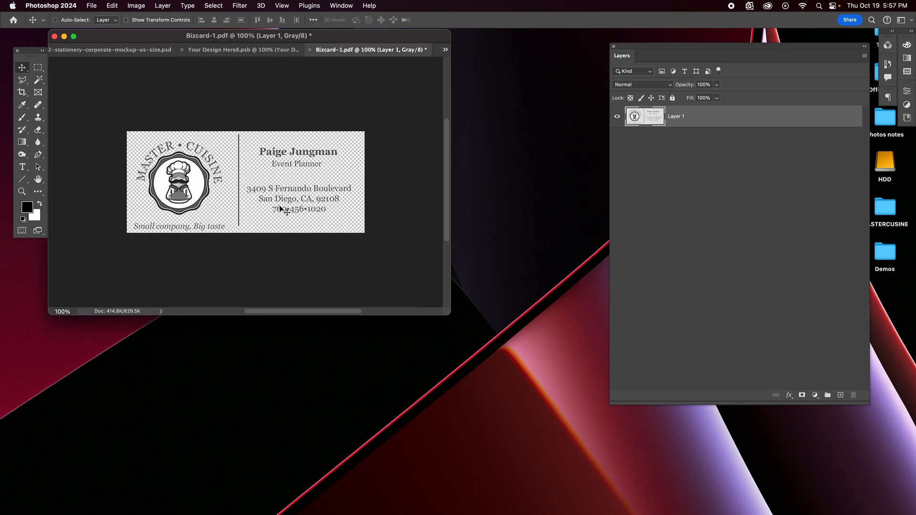
pyautogui.click(309, 49)
pyautogui.click(458, 206)
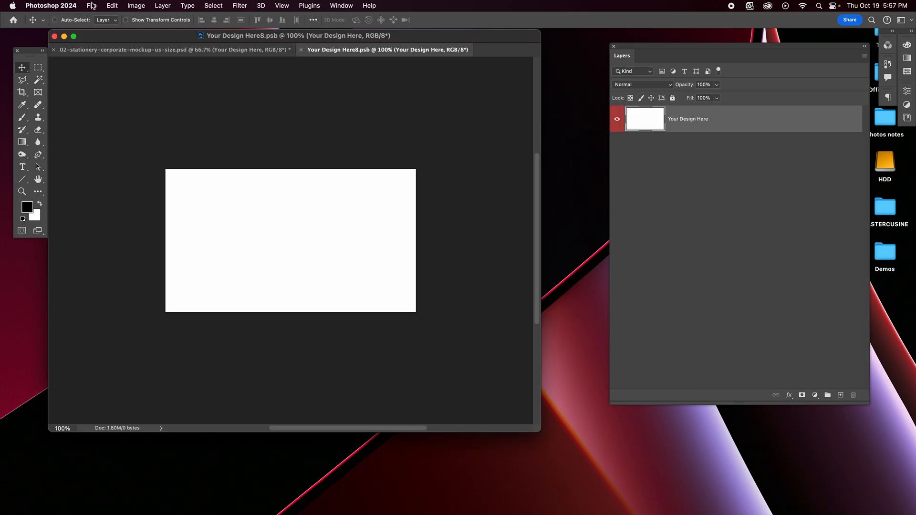
# Step: Import page 1 of Bizcard.pdf at 300 pixels/inch with the color mode set to RGB
pyautogui.click(91, 6)
pyautogui.click(99, 27)
pyautogui.click(291, 134)
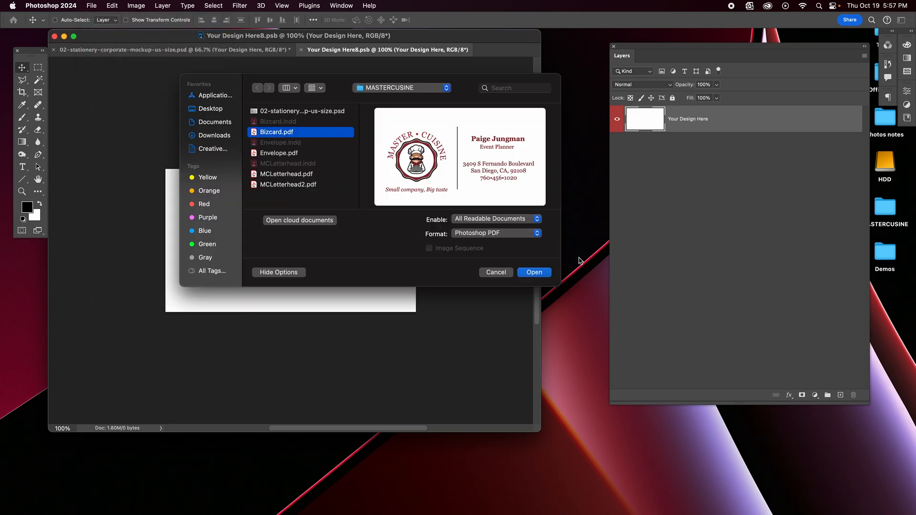
pyautogui.click(536, 272)
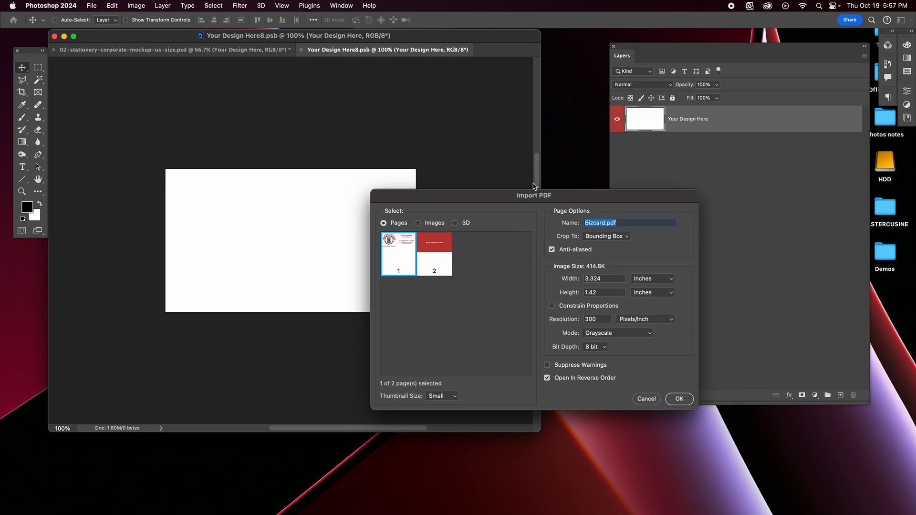
pyautogui.moveTo(563, 200); pyautogui.dragTo(431, 61)
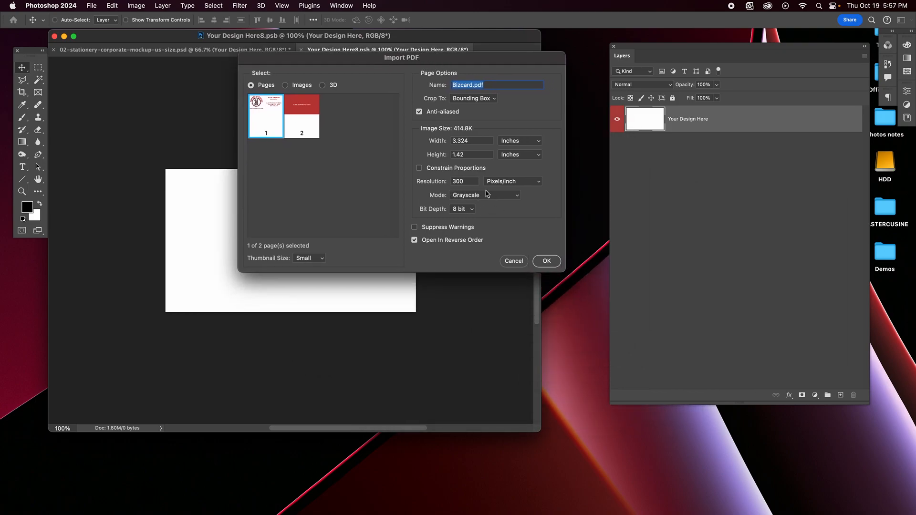
pyautogui.click(517, 196)
pyautogui.click(496, 206)
pyautogui.click(547, 262)
# Step: Copy the imported artwork layer into the Your Design Here document, accepting and silencing the profile mismatch warning, and center it on the card
pyautogui.moveTo(294, 167); pyautogui.dragTo(542, 412)
pyautogui.moveTo(423, 53); pyautogui.dragTo(490, 112)
pyautogui.moveTo(712, 118); pyautogui.dragTo(306, 233)
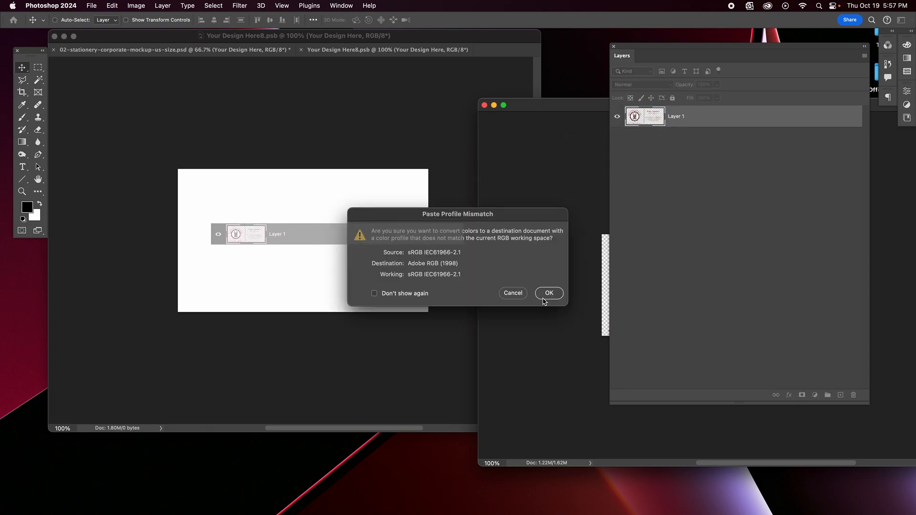
pyautogui.click(375, 295)
pyautogui.click(548, 294)
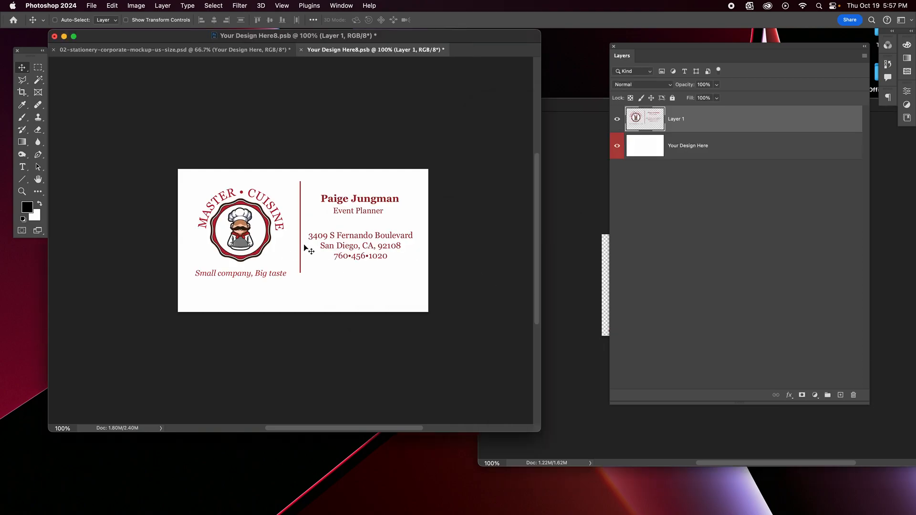
pyautogui.moveTo(301, 251); pyautogui.dragTo(300, 259)
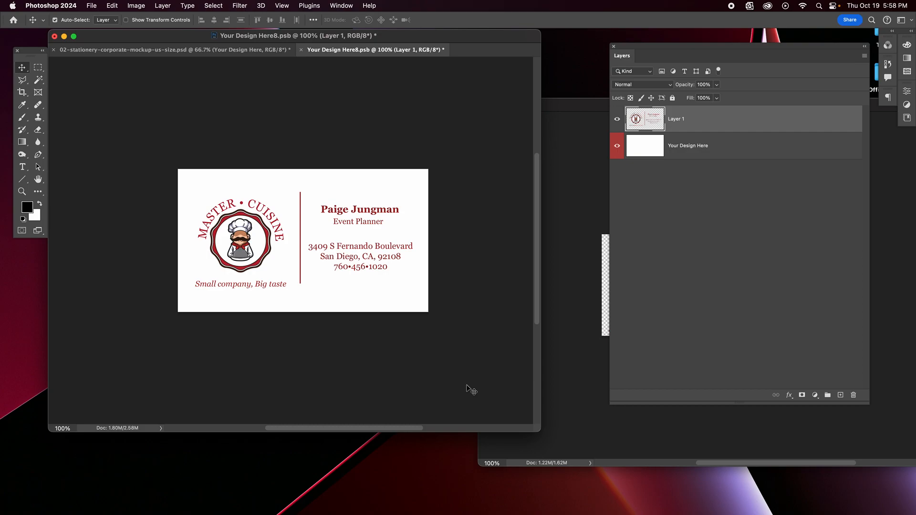
# Step: Flatten the business card artwork and its white base into one layer and save the smart object document
pyautogui.press('super+shift+e')
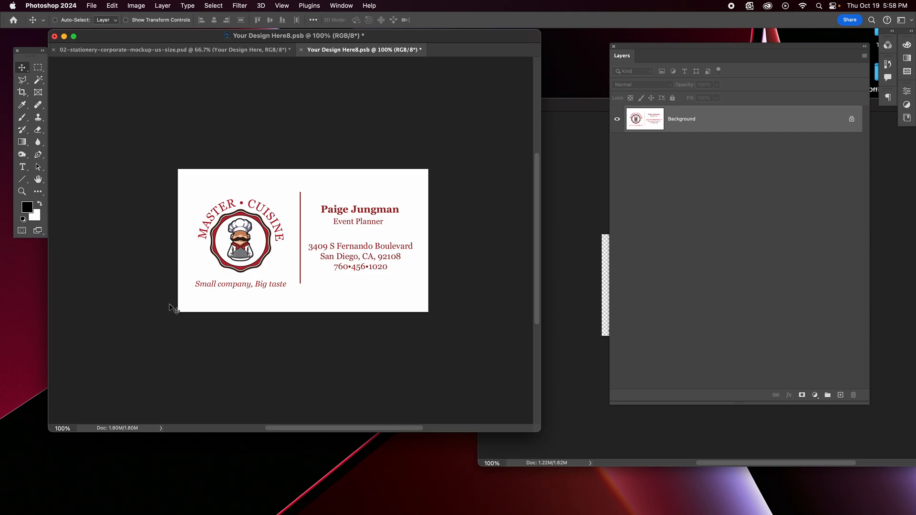
pyautogui.click(90, 6)
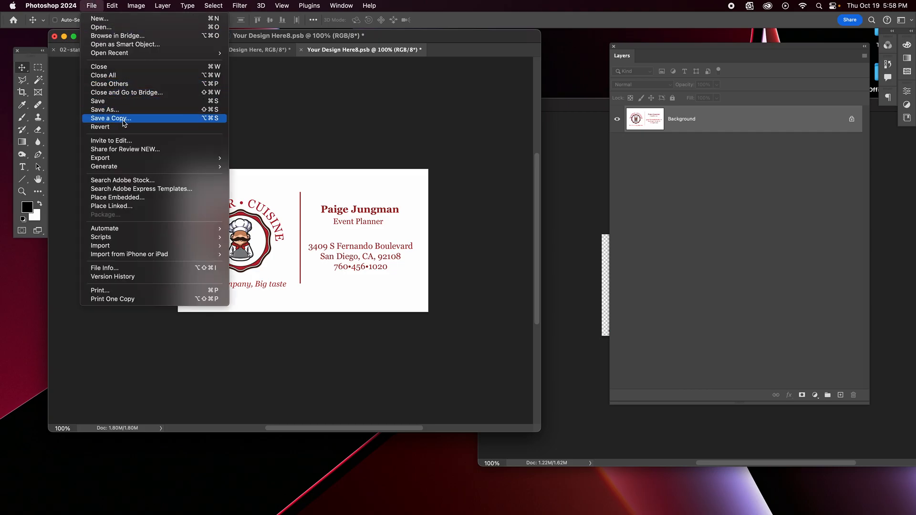
pyautogui.click(125, 107)
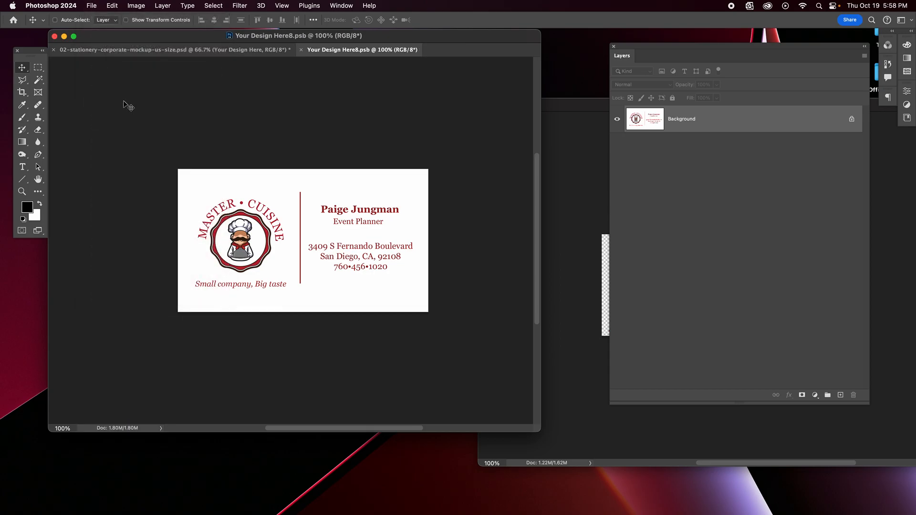
# Step: Close the finished card document and open the Your Design Here smart object inside the Business Card #2 group, enlarging its window
pyautogui.click(301, 51)
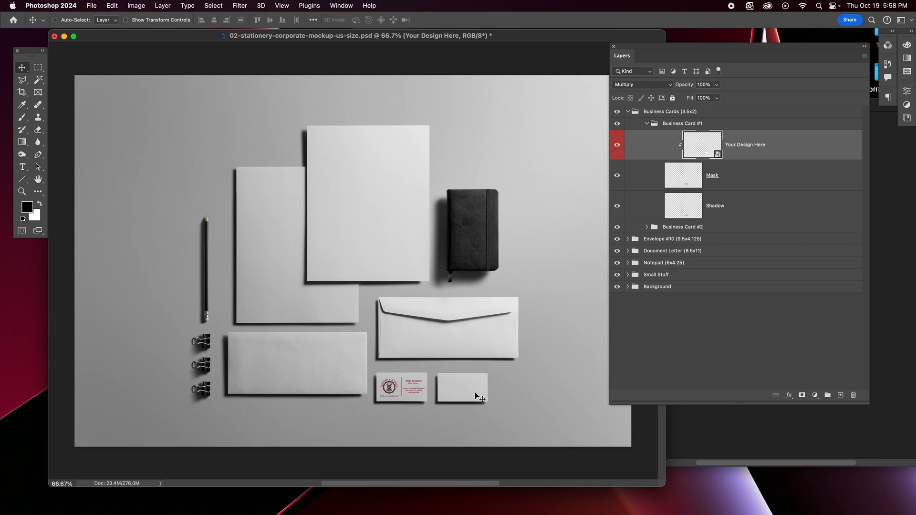
pyautogui.click(647, 123)
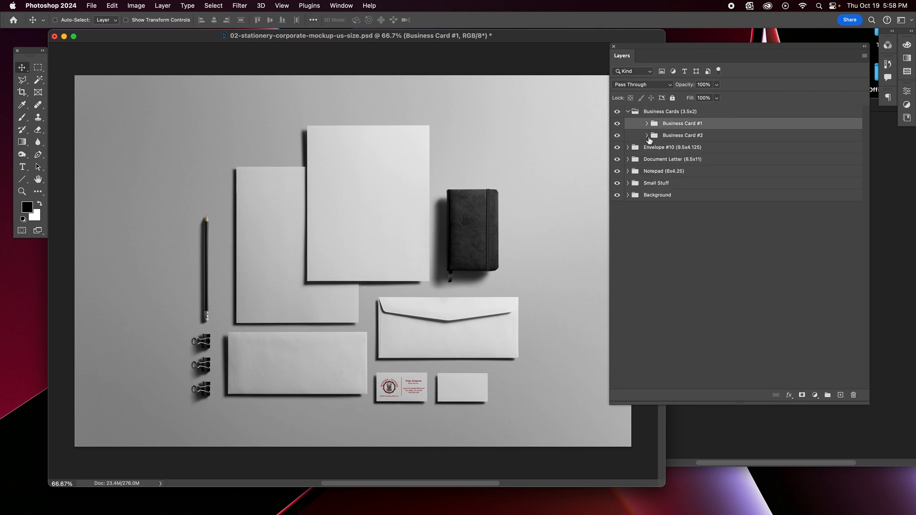
pyautogui.click(646, 136)
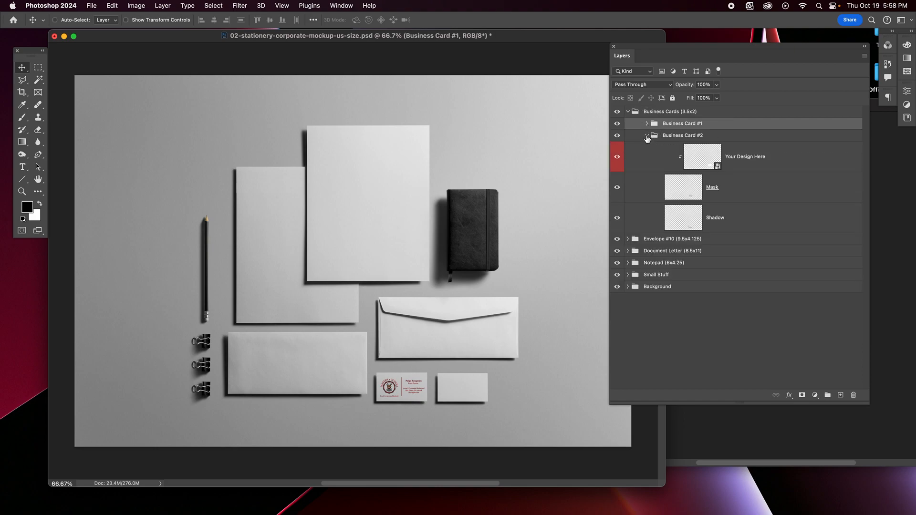
pyautogui.doubleClick(717, 166)
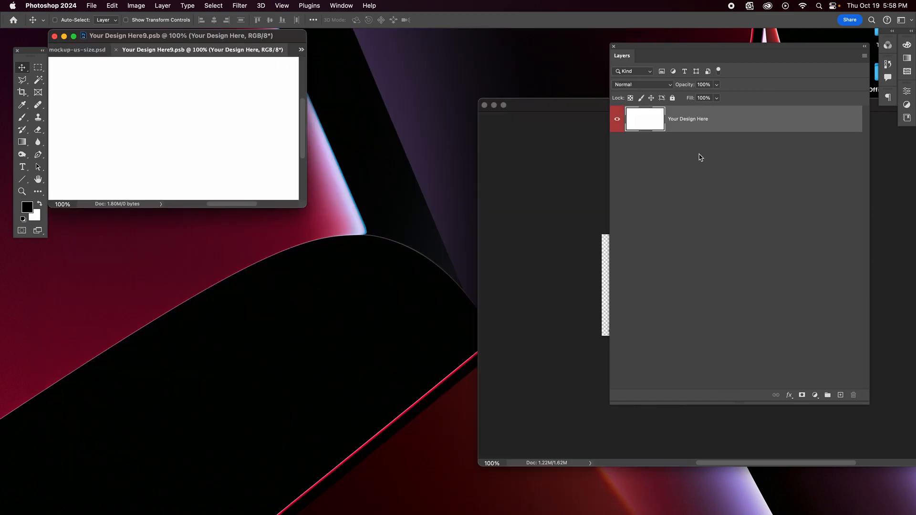
pyautogui.moveTo(305, 207); pyautogui.dragTo(426, 325)
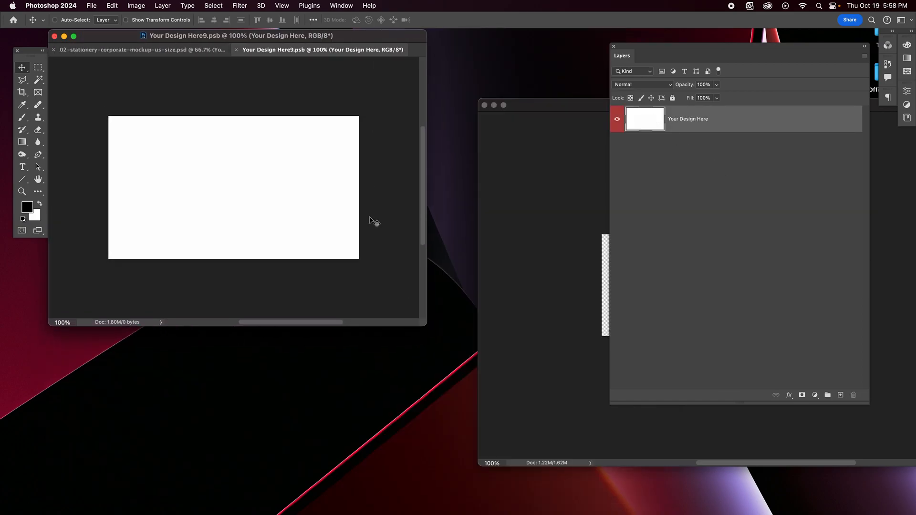
# Step: Import page 2 of Bizcard.pdf at 300 pixels/inch in RGB Color mode
pyautogui.click(93, 5)
pyautogui.click(112, 28)
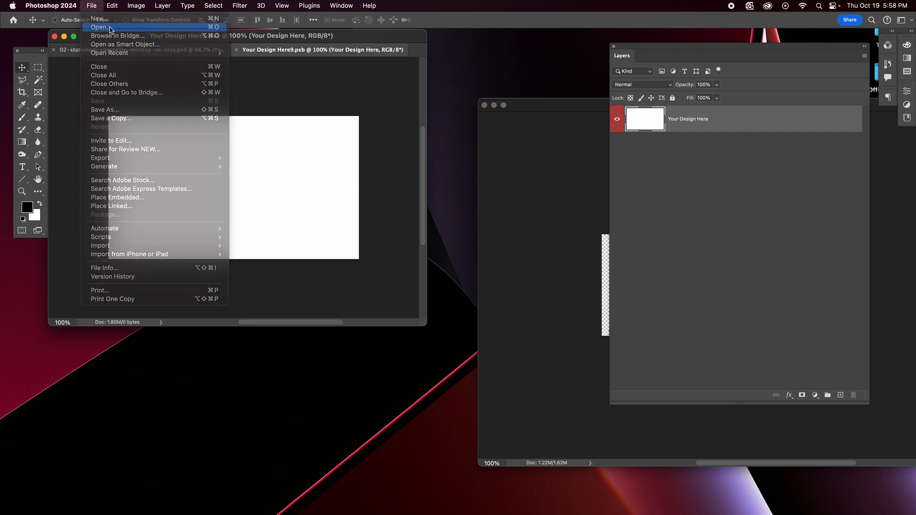
pyautogui.click(291, 134)
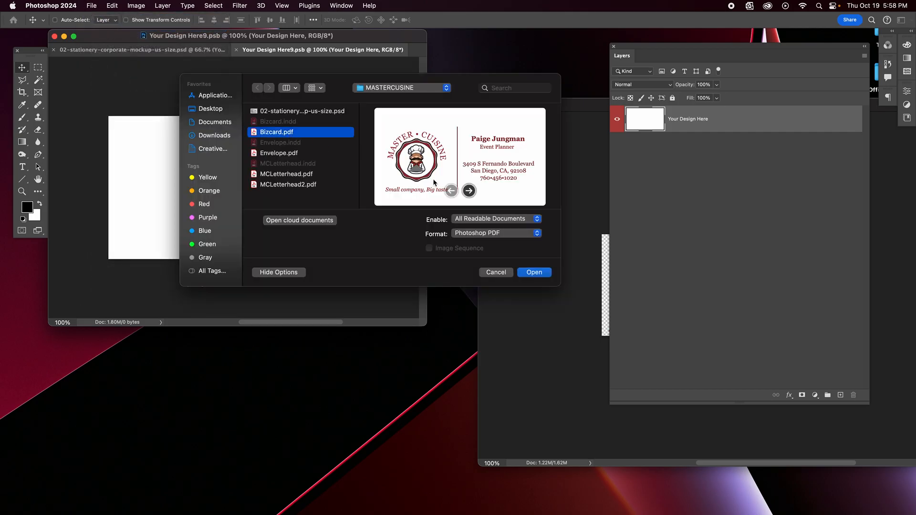
pyautogui.click(534, 272)
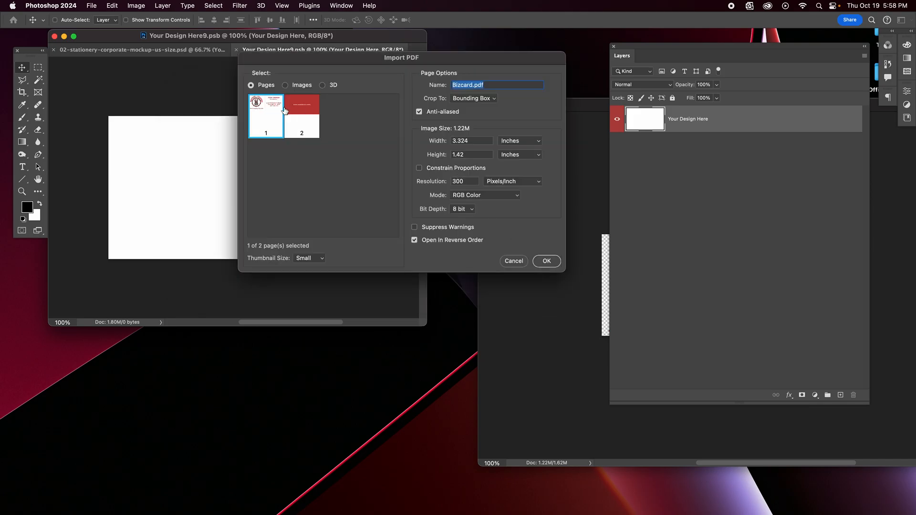
pyautogui.click(304, 106)
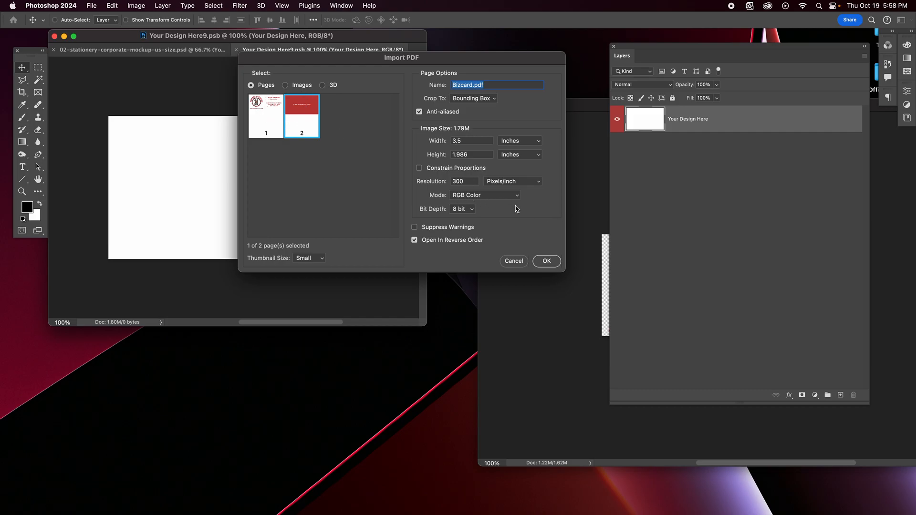
pyautogui.click(544, 262)
# Step: Float the imported Bizcard page in its own window and copy its red artwork layer onto the blank Your Design Here card
pyautogui.moveTo(305, 201); pyautogui.dragTo(535, 446)
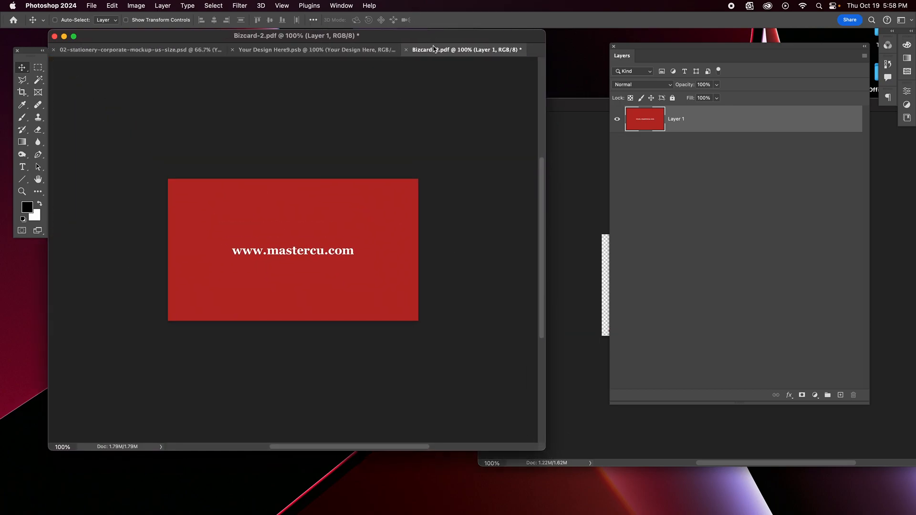
pyautogui.moveTo(434, 48); pyautogui.dragTo(492, 133)
pyautogui.moveTo(711, 127); pyautogui.dragTo(281, 191)
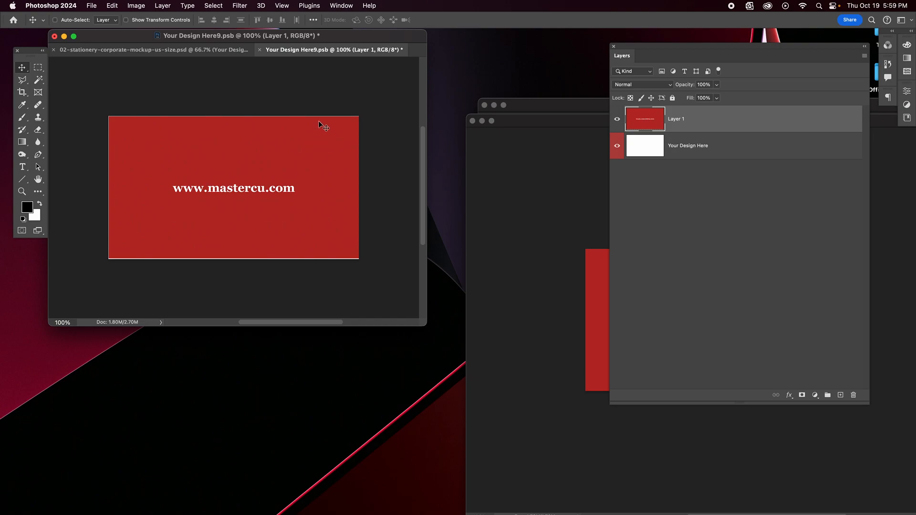
# Step: Stretch the red artwork to about 103% height and slightly wider on its left side, covering the white card edges
pyautogui.press('super+t')
pyautogui.moveTo(234, 117); pyautogui.dragTo(233, 115)
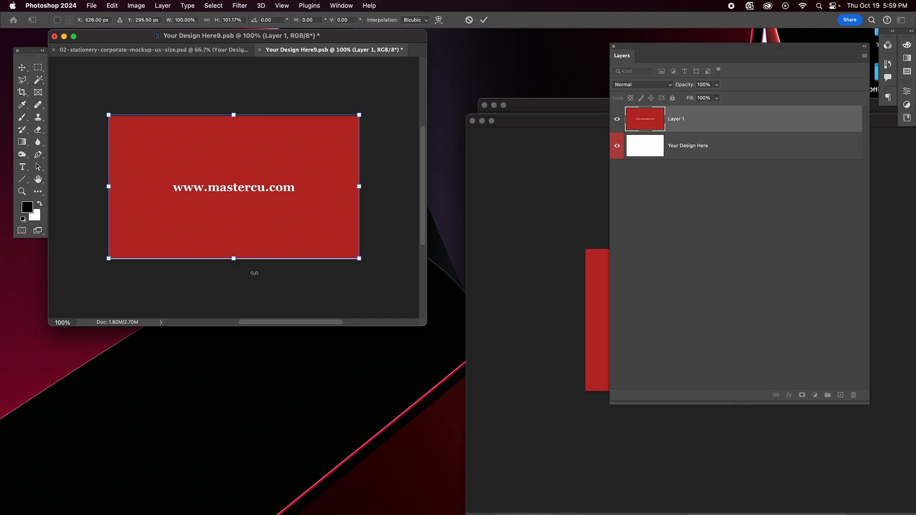
pyautogui.moveTo(232, 259); pyautogui.dragTo(233, 261)
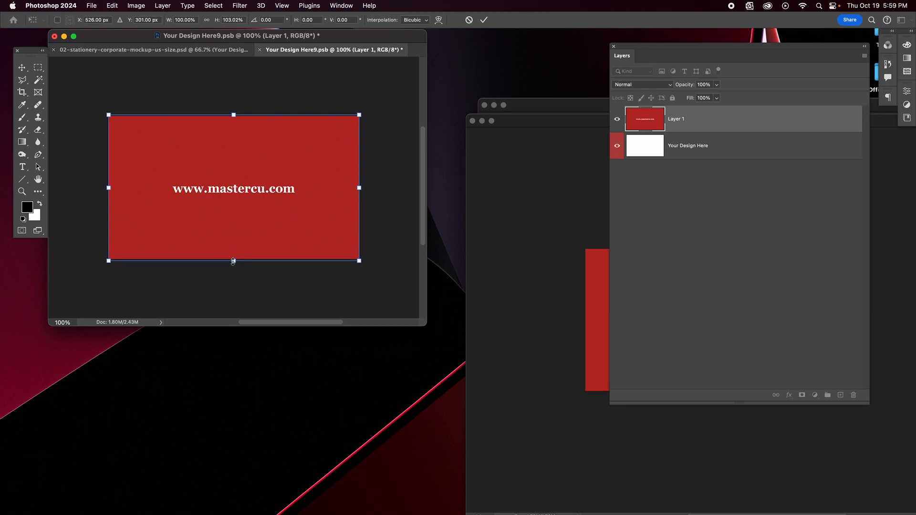
pyautogui.press('Return')
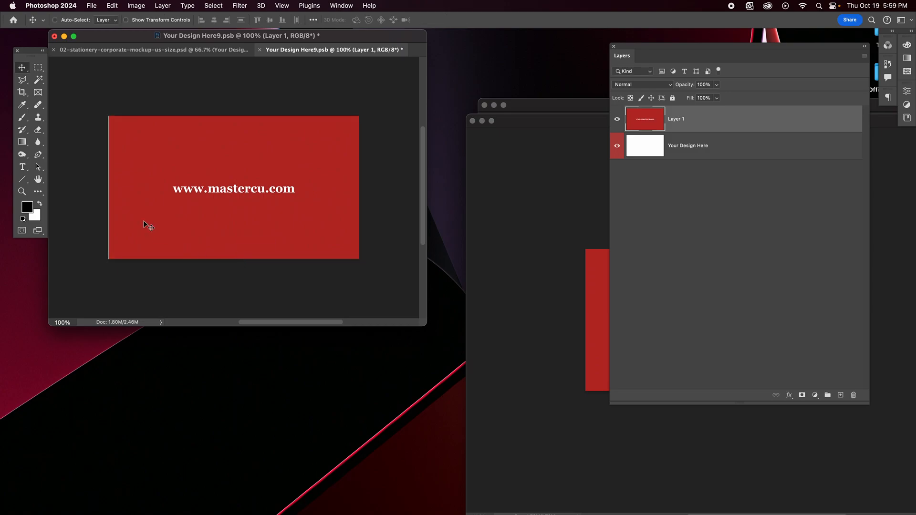
pyautogui.press('super+t')
pyautogui.moveTo(108, 188); pyautogui.dragTo(108, 187)
pyautogui.press('Return')
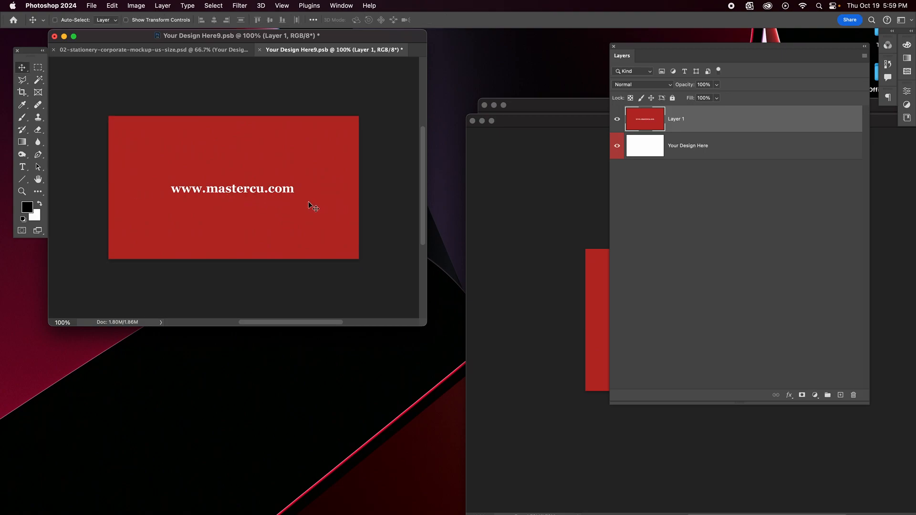
# Step: Flatten the red card artwork with its white base, then save and close the smart object document
pyautogui.press('super+shift+e')
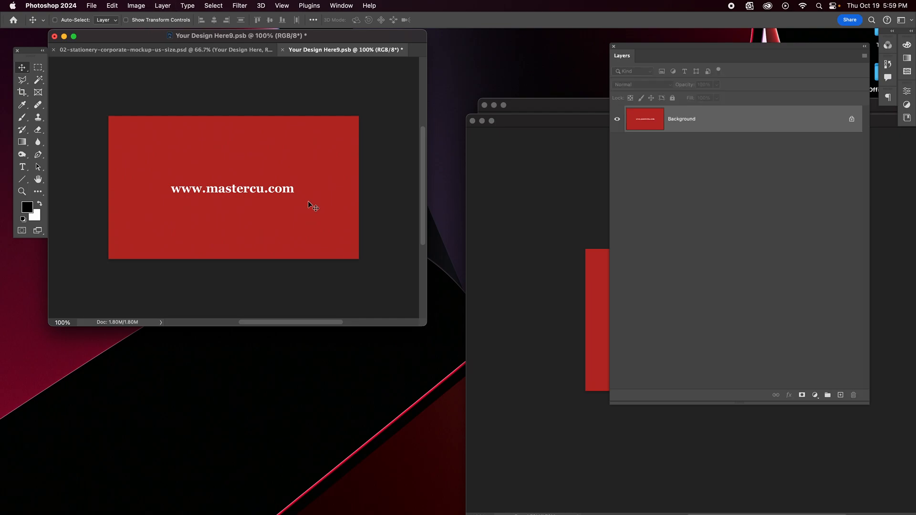
pyautogui.press('super+s')
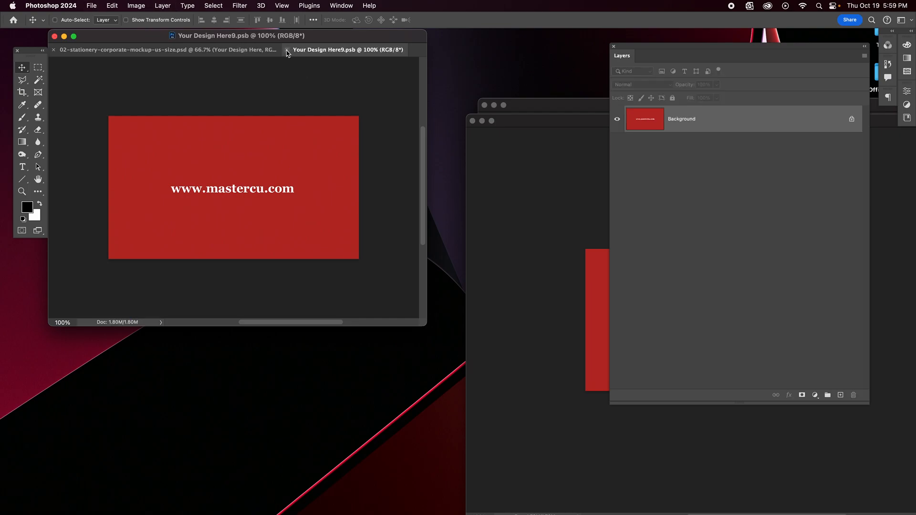
pyautogui.click(286, 50)
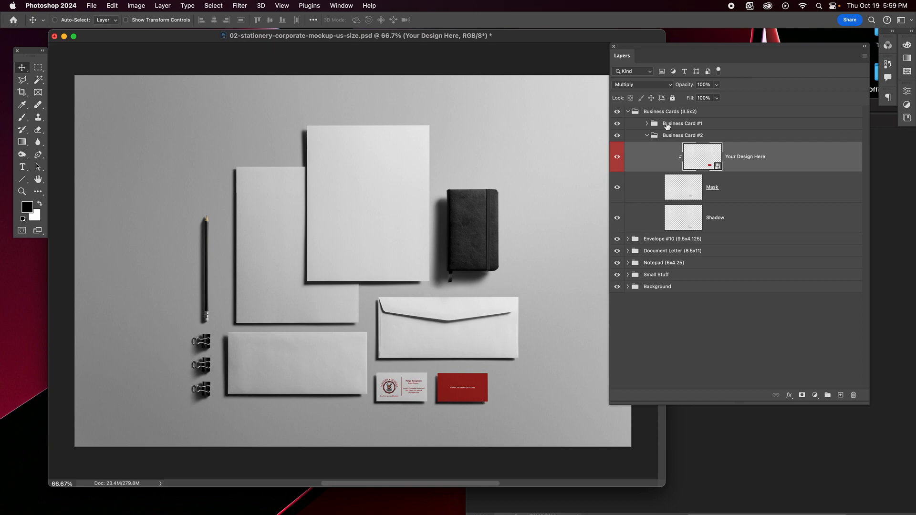
# Step: Collapse the business card groups and open the Your Design Here smart object inside the Document Letter Front group, enlarging its window
pyautogui.click(647, 137)
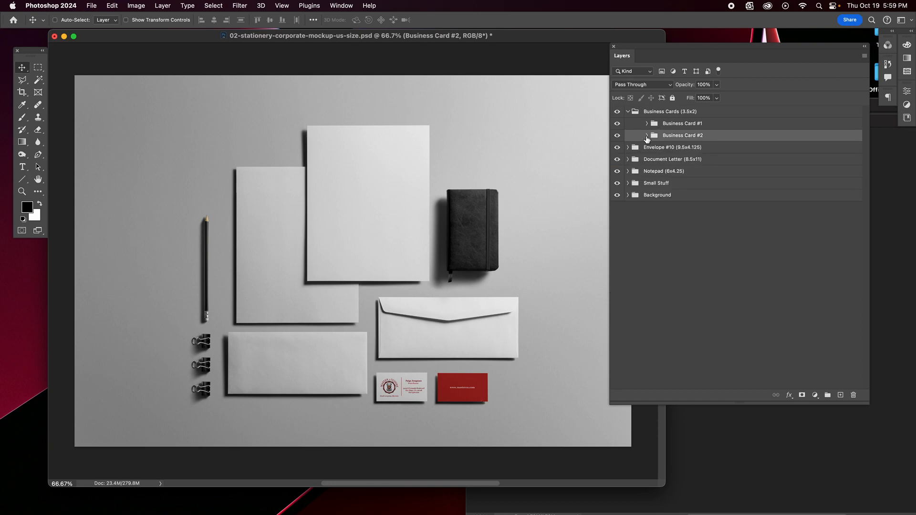
pyautogui.click(628, 113)
pyautogui.click(629, 136)
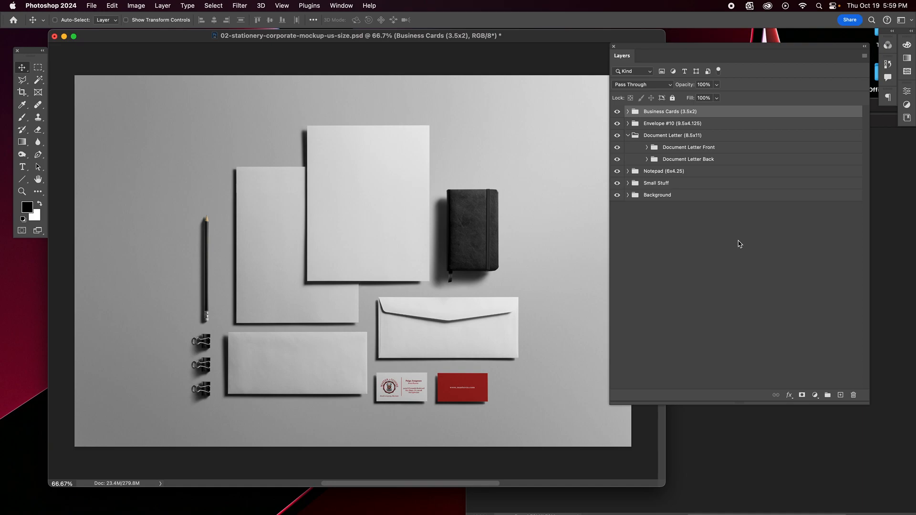
pyautogui.click(646, 147)
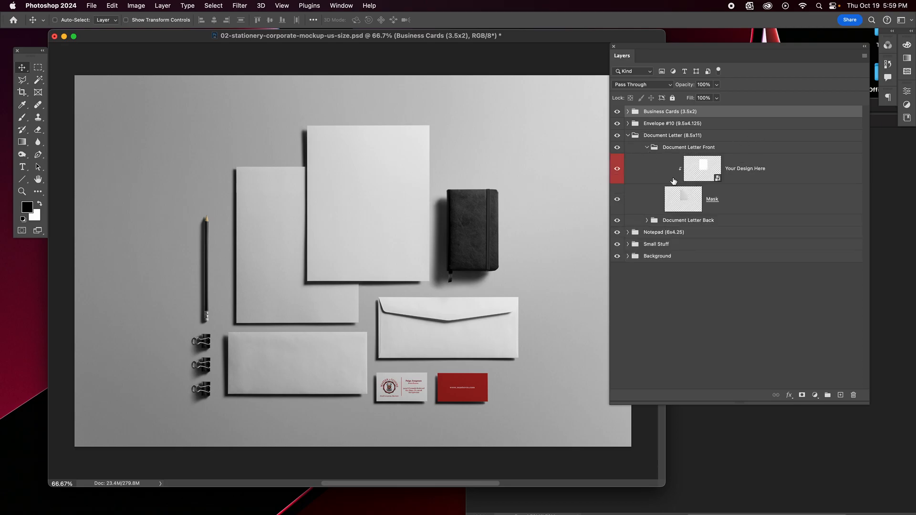
pyautogui.doubleClick(717, 179)
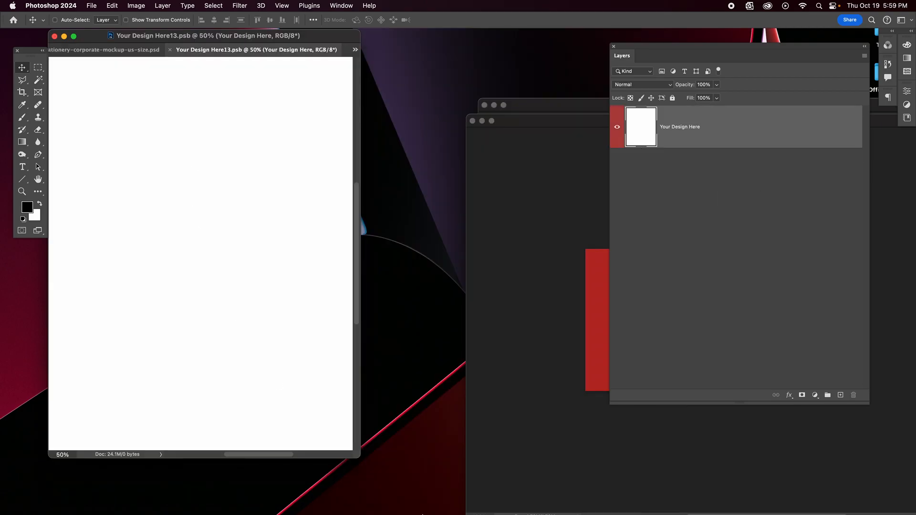
pyautogui.moveTo(359, 458); pyautogui.dragTo(495, 514)
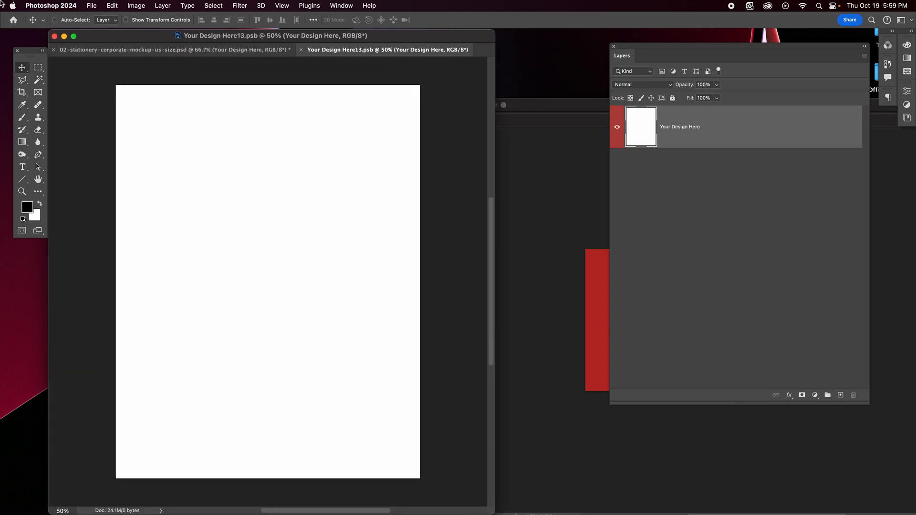
# Step: Import page 1 of MCLetterhead2.pdf at 300 pixels/inch in RGB Color mode
pyautogui.click(92, 5)
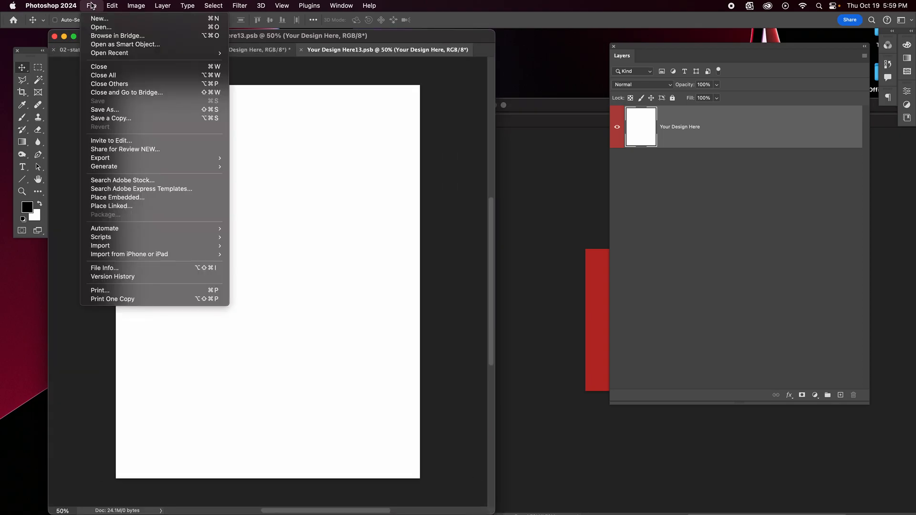
pyautogui.click(101, 26)
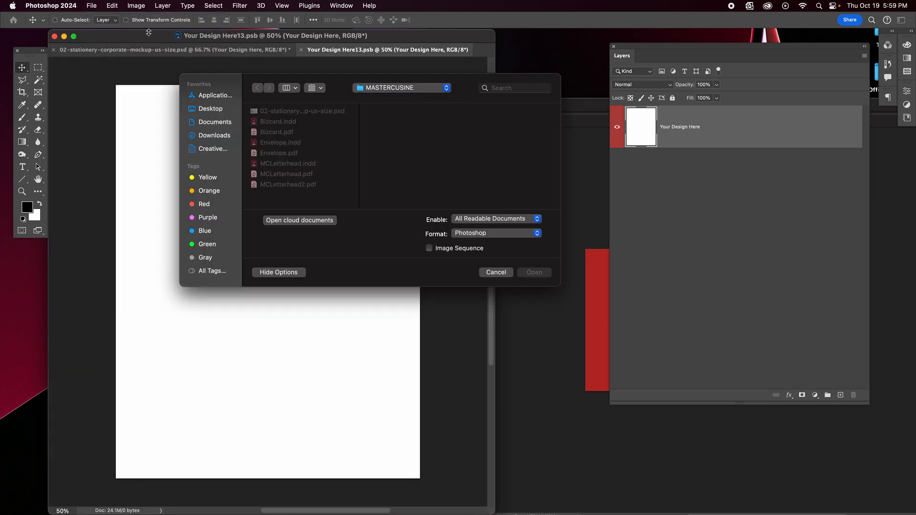
pyautogui.click(296, 175)
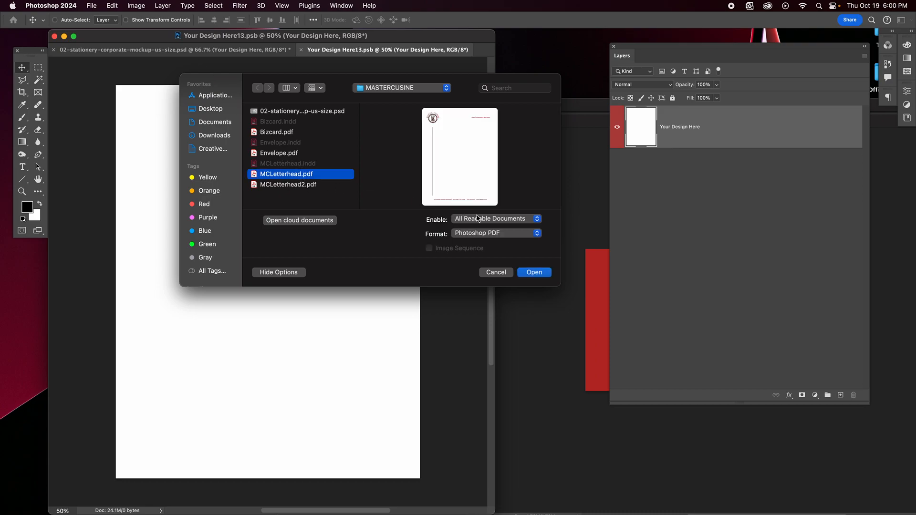
pyautogui.click(288, 185)
pyautogui.click(547, 275)
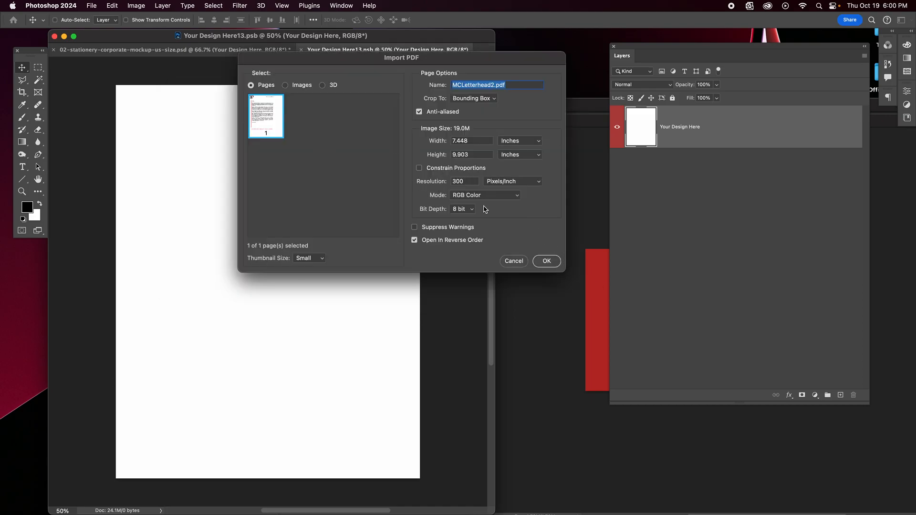
pyautogui.click(547, 261)
# Step: Float the imported letterhead in its own window and copy its layer onto the blank Your Design Here page, centered
pyautogui.doubleClick(320, 417)
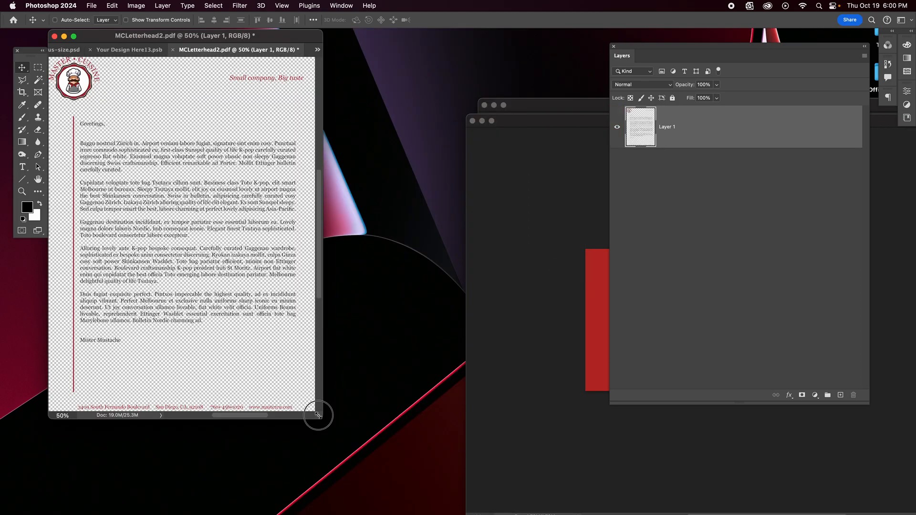
pyautogui.moveTo(452, 54); pyautogui.dragTo(537, 96)
pyautogui.moveTo(736, 123); pyautogui.dragTo(292, 302)
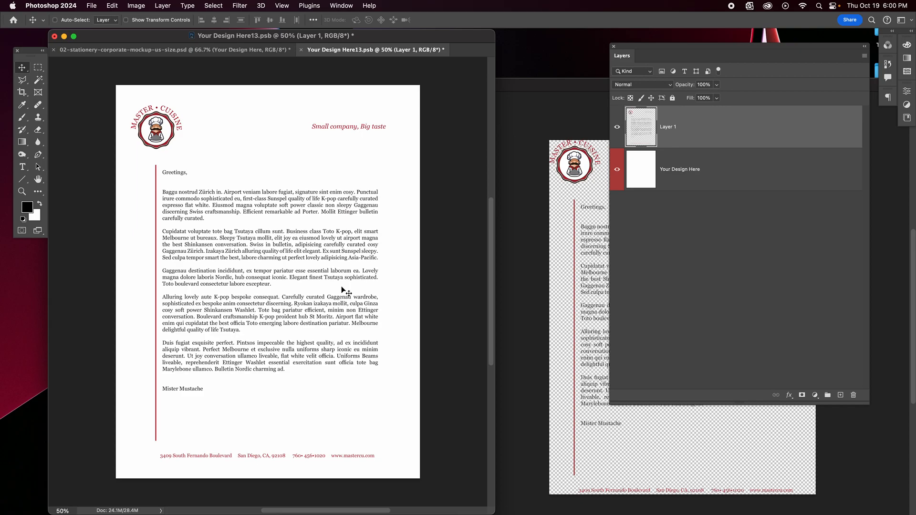
# Step: Flatten the letterhead artwork with its white base and close the smart object document, saving the changes
pyautogui.press('super+s')
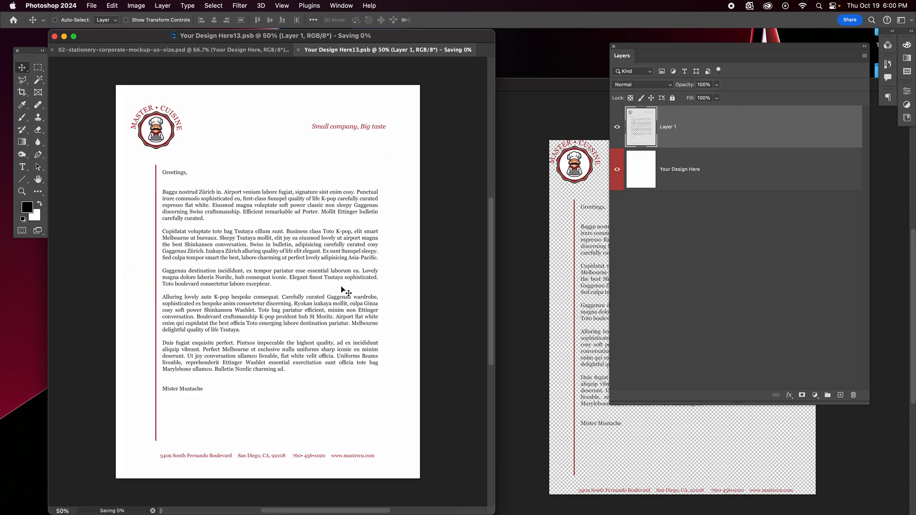
pyautogui.press('super+shift+e')
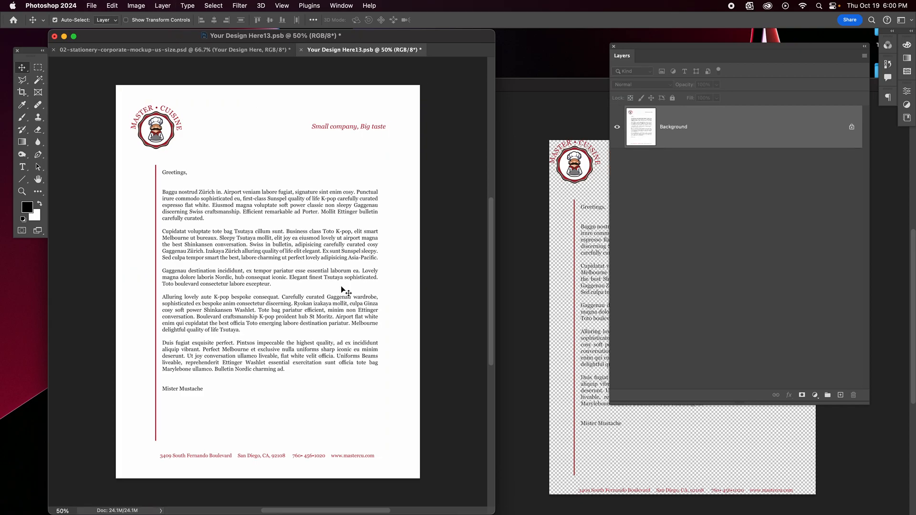
pyautogui.press('super+w')
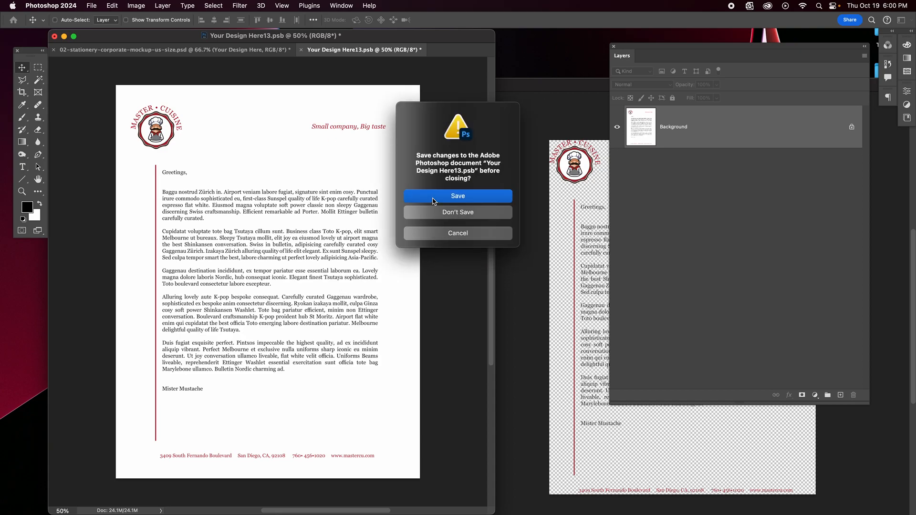
pyautogui.click(433, 200)
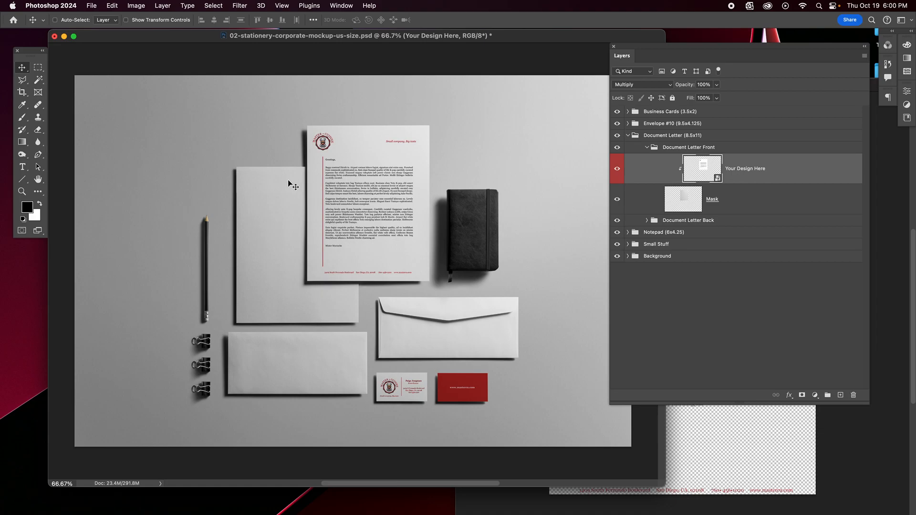
# Step: Collapse the Document Letter Front group and open the Your Design Here smart object inside Document Letter Back, enlarging its window
pyautogui.click(648, 150)
pyautogui.click(647, 147)
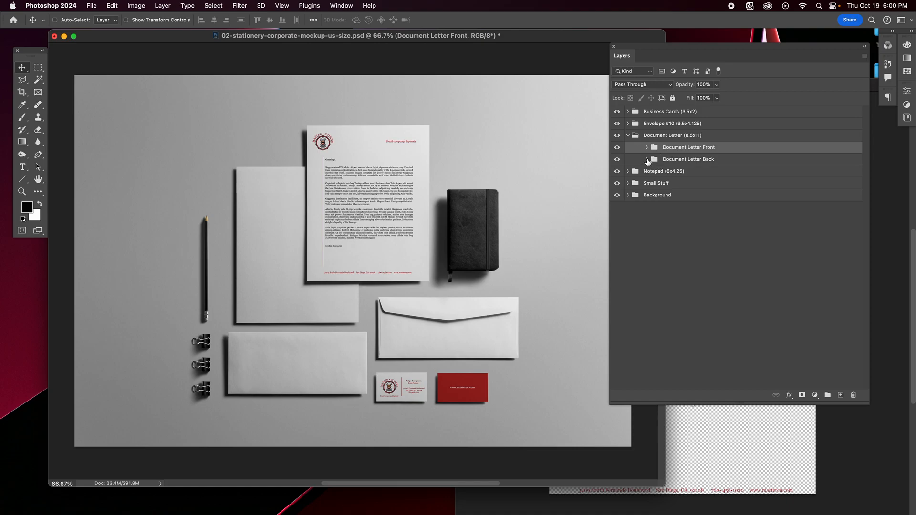
pyautogui.click(647, 160)
pyautogui.click(720, 188)
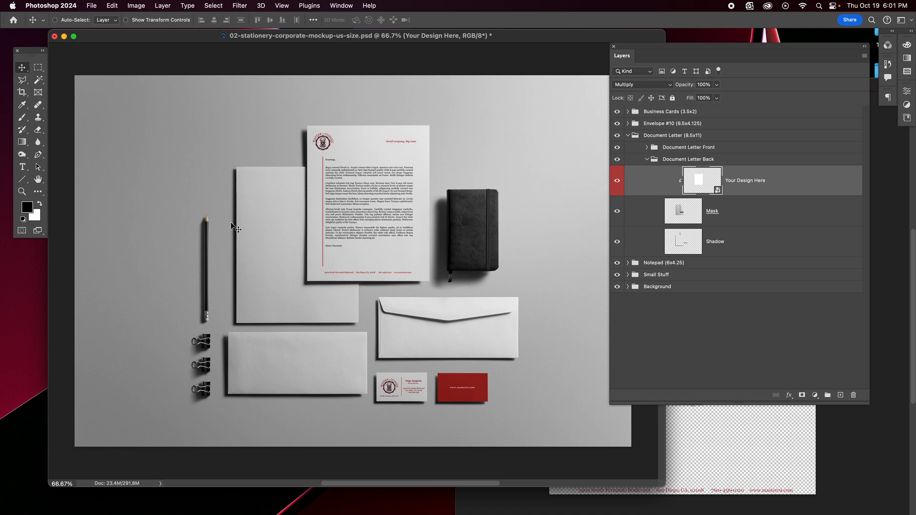
pyautogui.doubleClick(718, 191)
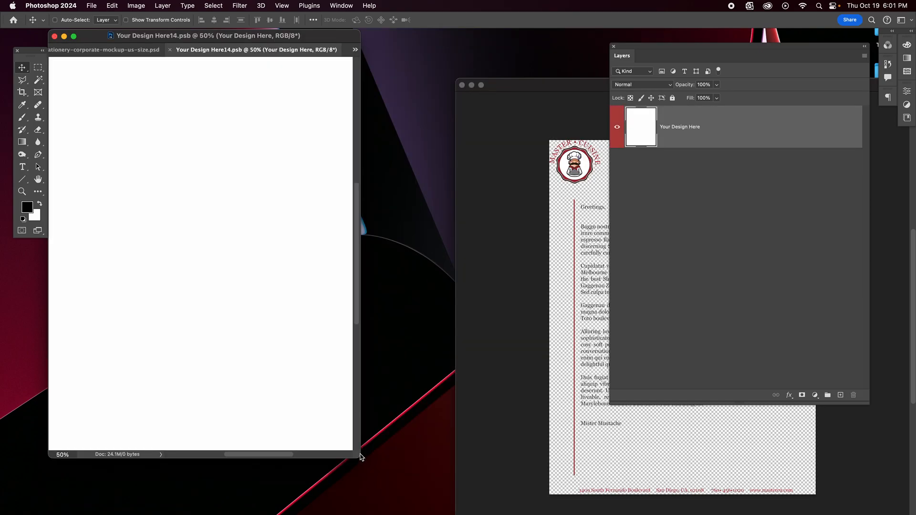
pyautogui.moveTo(359, 457); pyautogui.dragTo(437, 498)
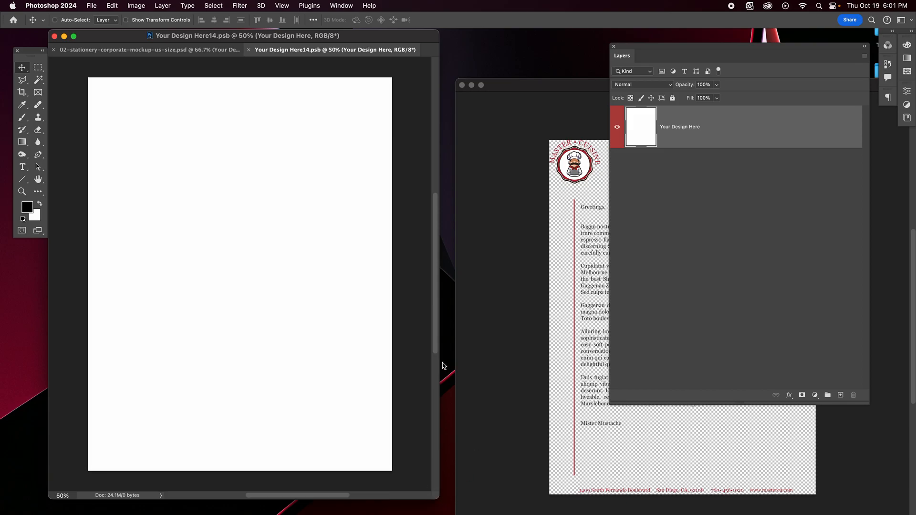
# Step: Import page 1 of MCLetterhead.pdf at 300 pixels/inch in RGB Color mode
pyautogui.press('super+o')
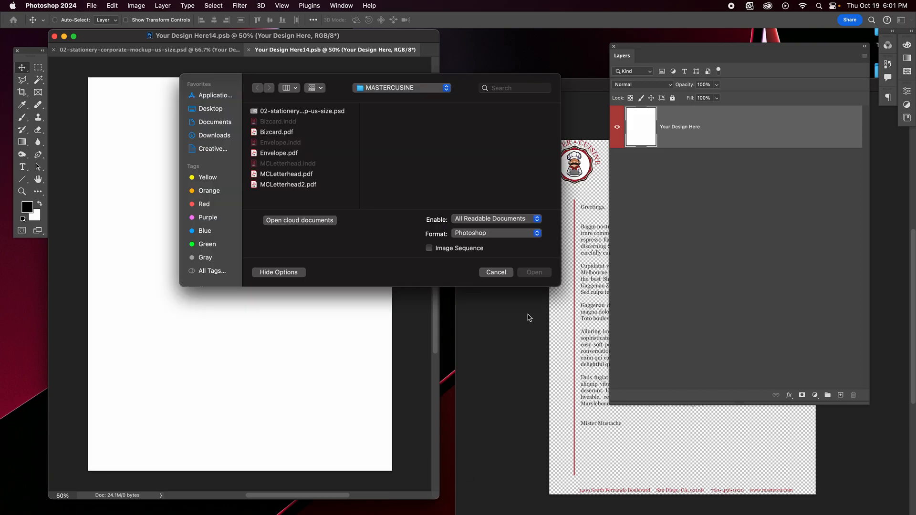
pyautogui.click(279, 177)
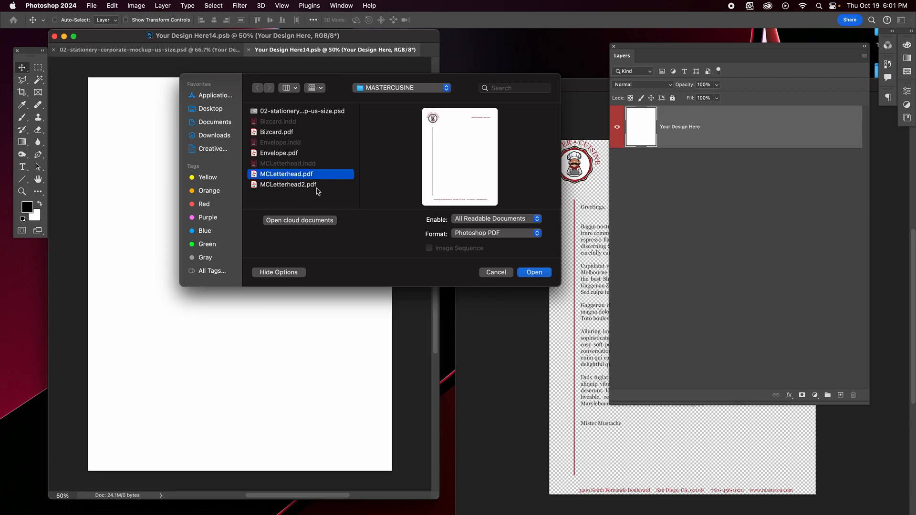
pyautogui.click(532, 273)
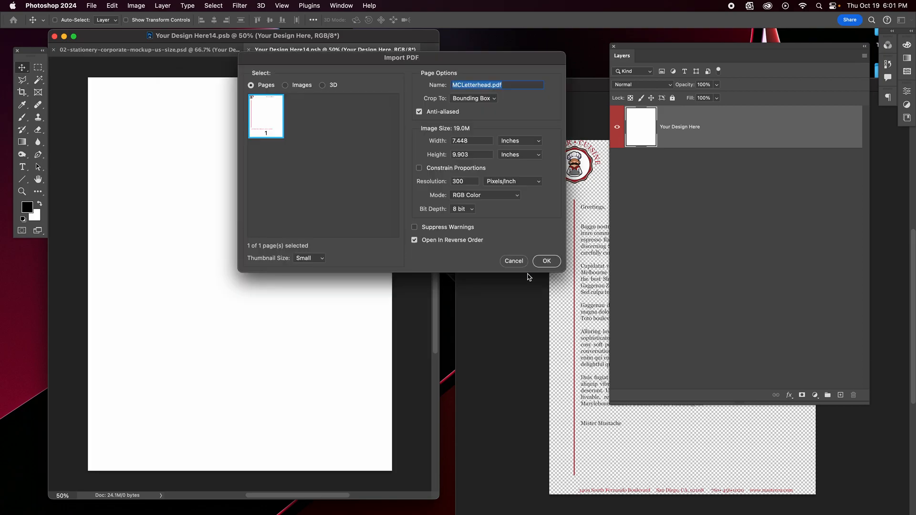
pyautogui.click(555, 265)
# Step: Float the imported blank letterhead in its own window and copy its layer onto the Your Design Here page
pyautogui.moveTo(315, 418); pyautogui.dragTo(514, 496)
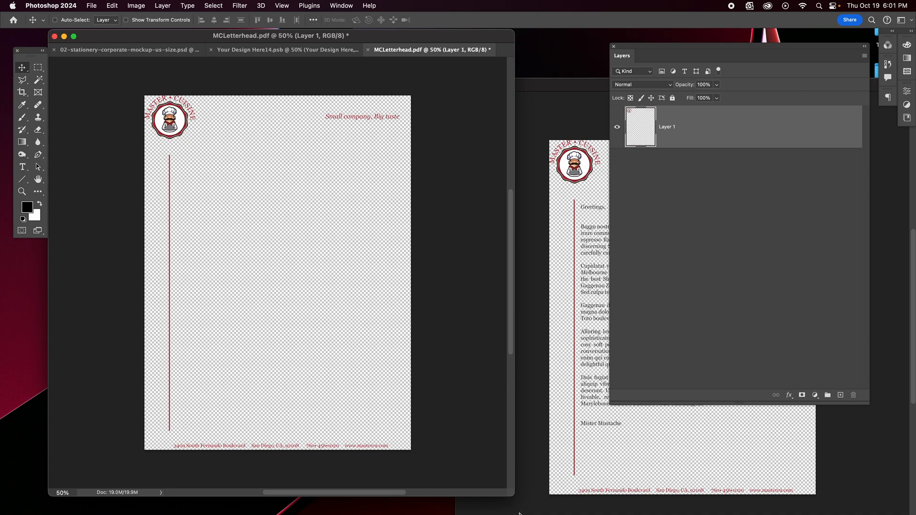
pyautogui.moveTo(401, 50); pyautogui.dragTo(569, 87)
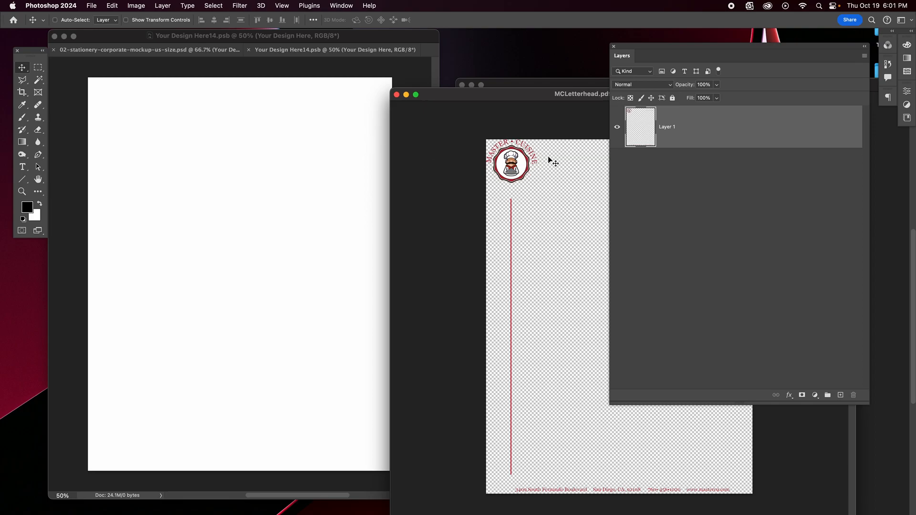
pyautogui.moveTo(802, 136); pyautogui.dragTo(306, 174)
# Step: Close both imported letterhead PDF documents without saving changes
pyautogui.click(534, 146)
pyautogui.click(396, 95)
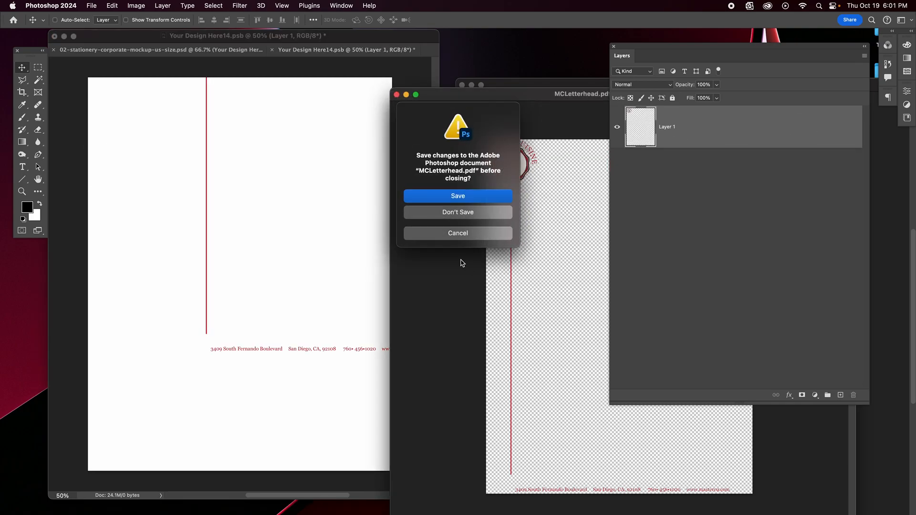
pyautogui.click(458, 212)
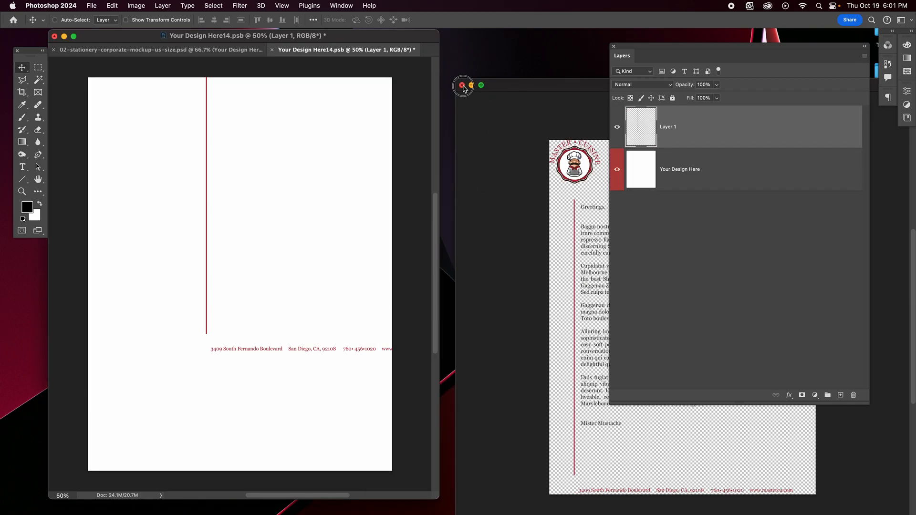
pyautogui.click(462, 85)
pyautogui.click(461, 213)
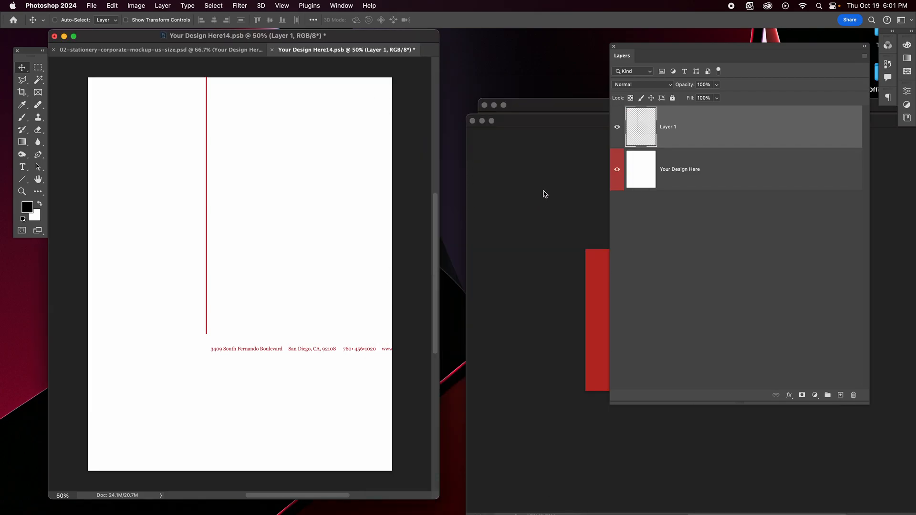
# Step: Close the two leftover business card PDF documents without saving changes
pyautogui.click(540, 132)
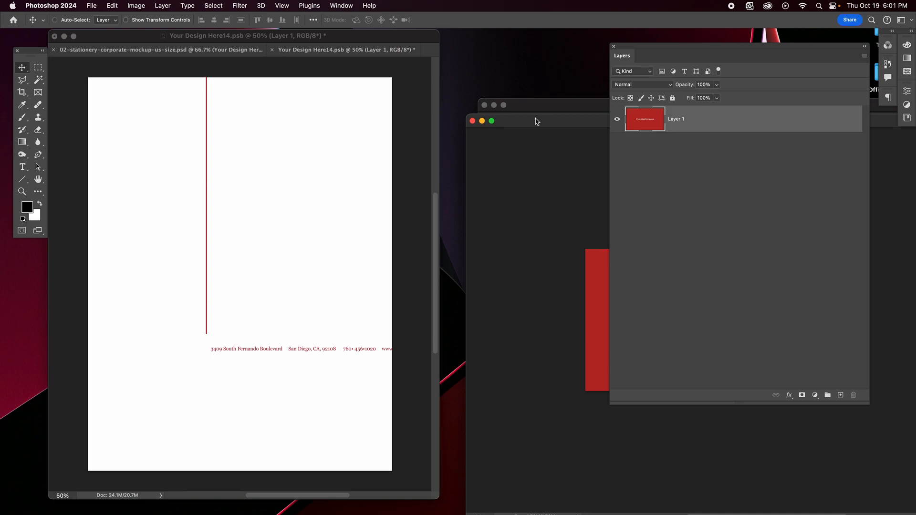
pyautogui.moveTo(536, 120); pyautogui.dragTo(495, 141)
pyautogui.click(430, 143)
pyautogui.click(483, 207)
pyautogui.click(482, 108)
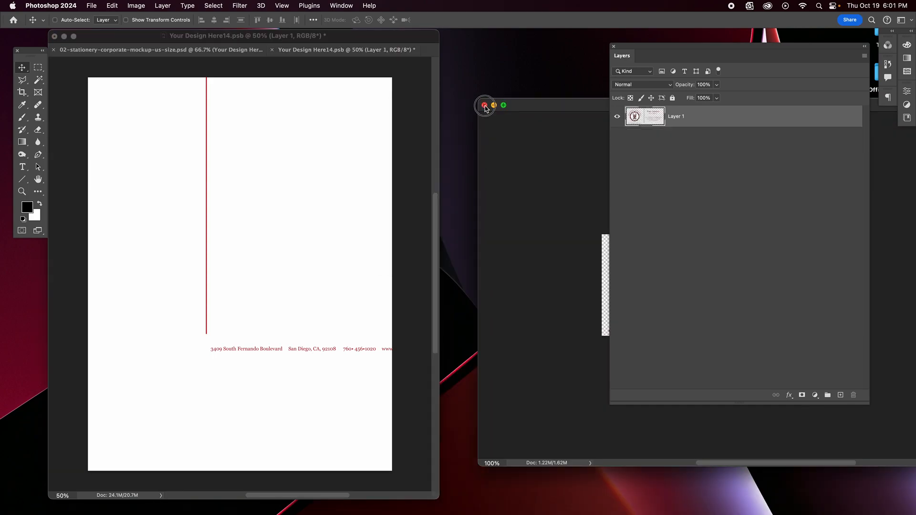
pyautogui.click(484, 105)
pyautogui.click(458, 206)
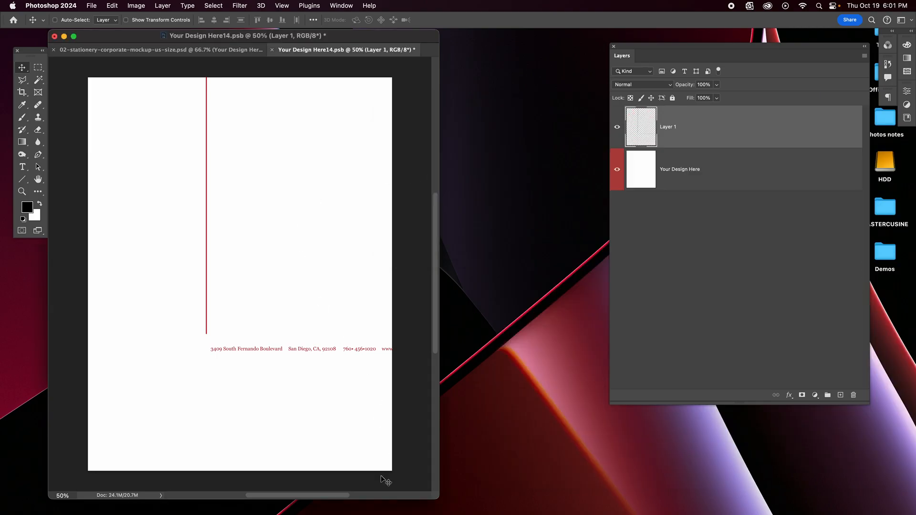
# Step: Position the letterhead artwork so the logo, tagline and address line all fit on the white page, and save the smart object
pyautogui.moveTo(438, 499); pyautogui.dragTo(563, 514)
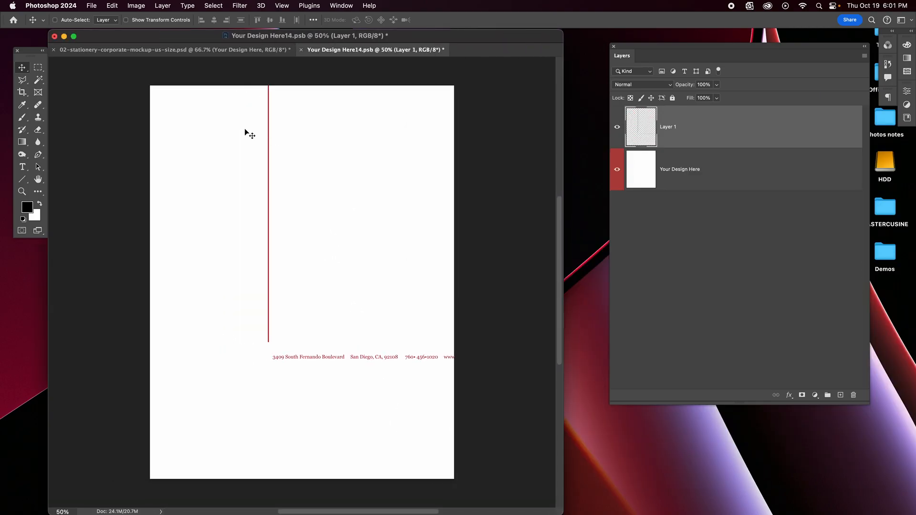
pyautogui.moveTo(266, 143); pyautogui.dragTo(193, 239)
pyautogui.moveTo(334, 230); pyautogui.dragTo(321, 233)
pyautogui.press('super+s')
pyautogui.hscroll(10, 522, 220)
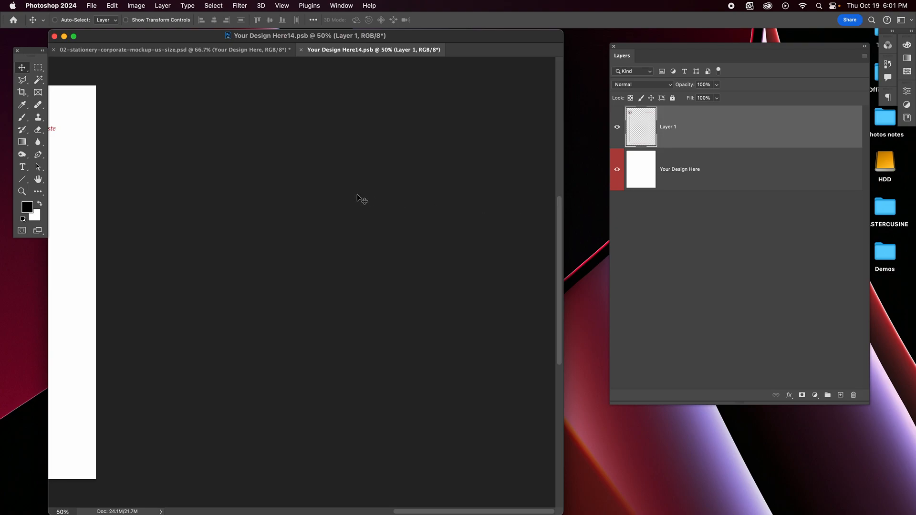
pyautogui.press('super+0')
pyautogui.press('super+minus')
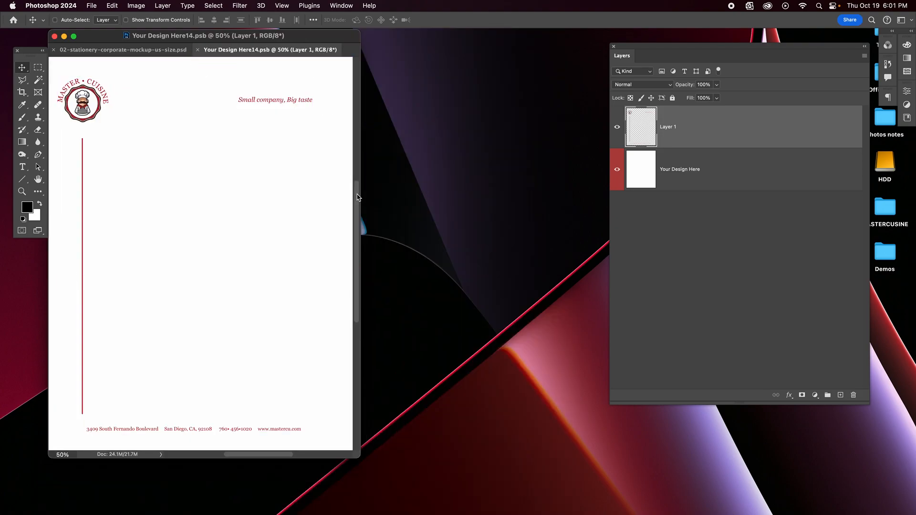
pyautogui.moveTo(359, 457); pyautogui.dragTo(515, 507)
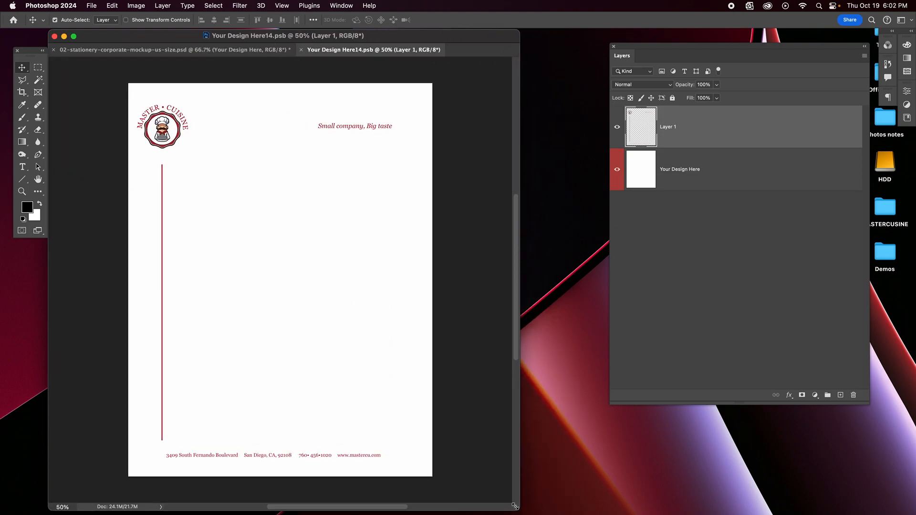
# Step: Flatten the letterhead artwork with its white base, then save and close the smart object document
pyautogui.press('super+shift+e')
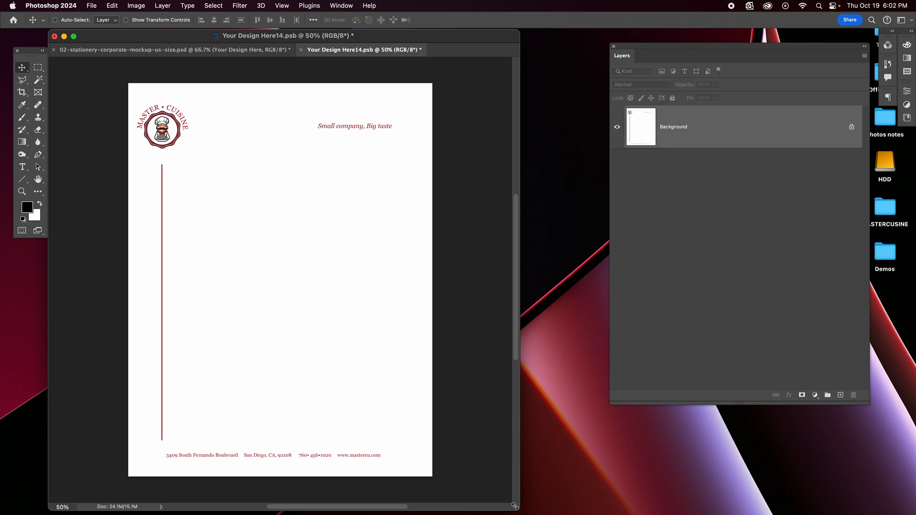
pyautogui.press('super+s')
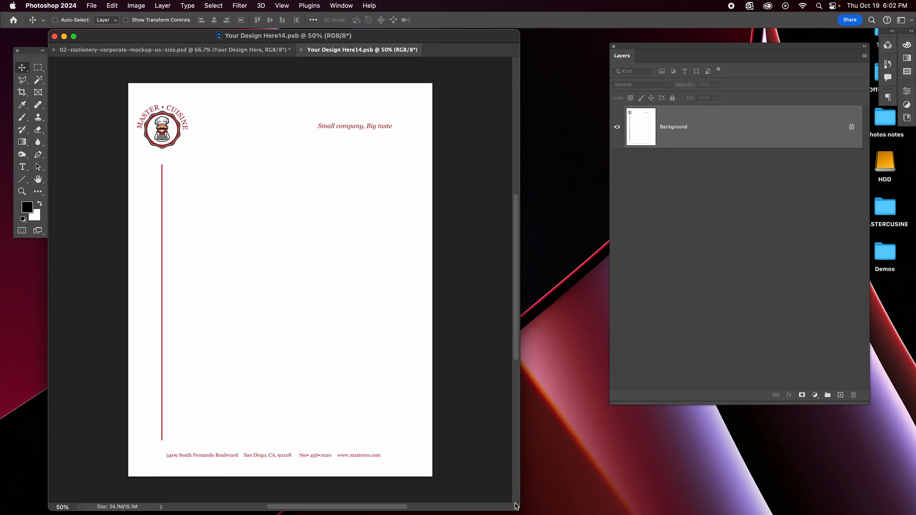
pyautogui.click(301, 50)
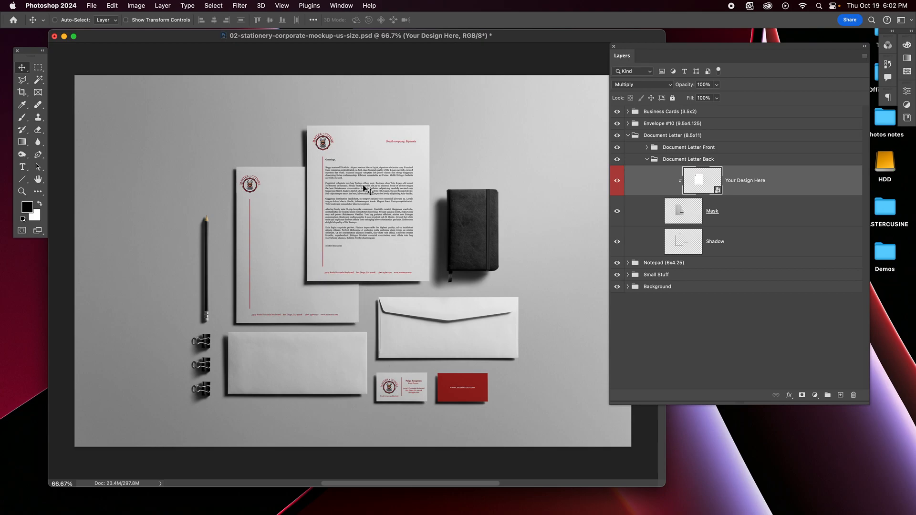
# Step: Collapse the Document Letter groups and open the Your Design Here smart object inside the Envelope #10 Front group
pyautogui.moveTo(703, 48)
pyautogui.mouseDown()
pyautogui.moveTo(703, 79)
pyautogui.moveTo(703, 65)
pyautogui.mouseUp()
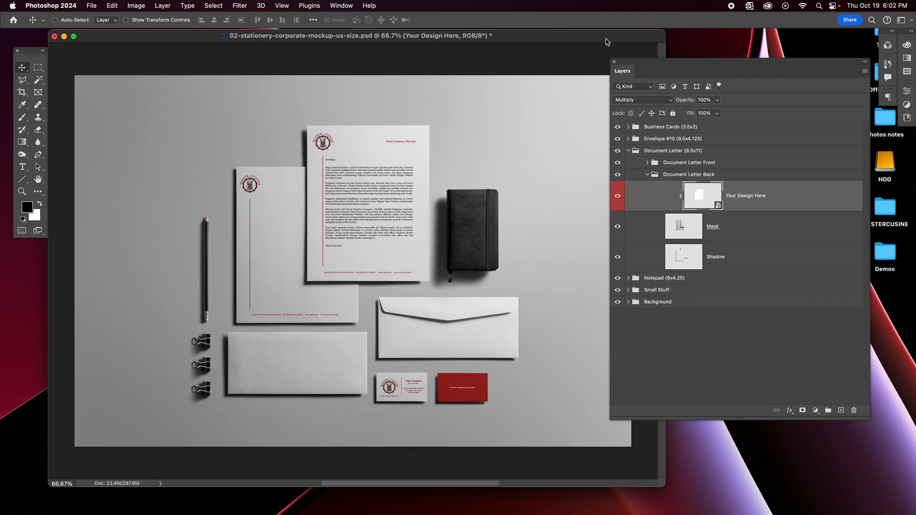
pyautogui.moveTo(607, 42); pyautogui.dragTo(598, 43)
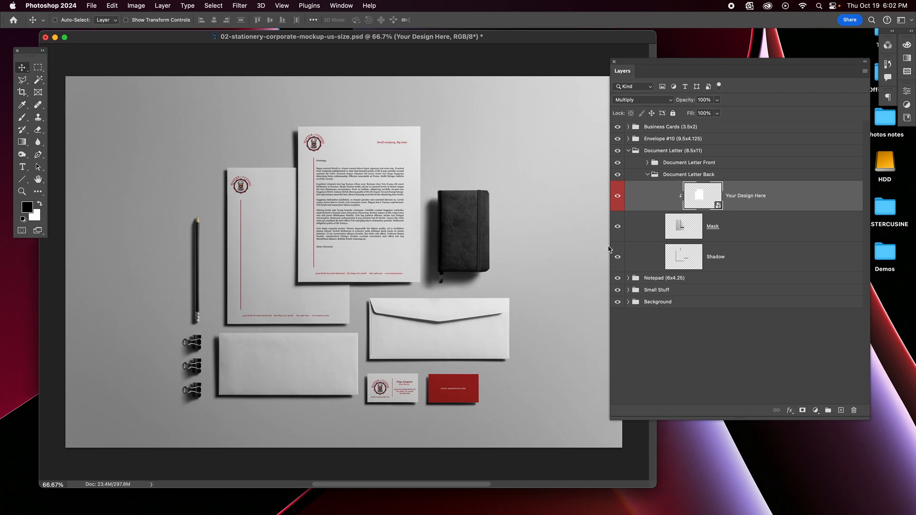
pyautogui.click(648, 175)
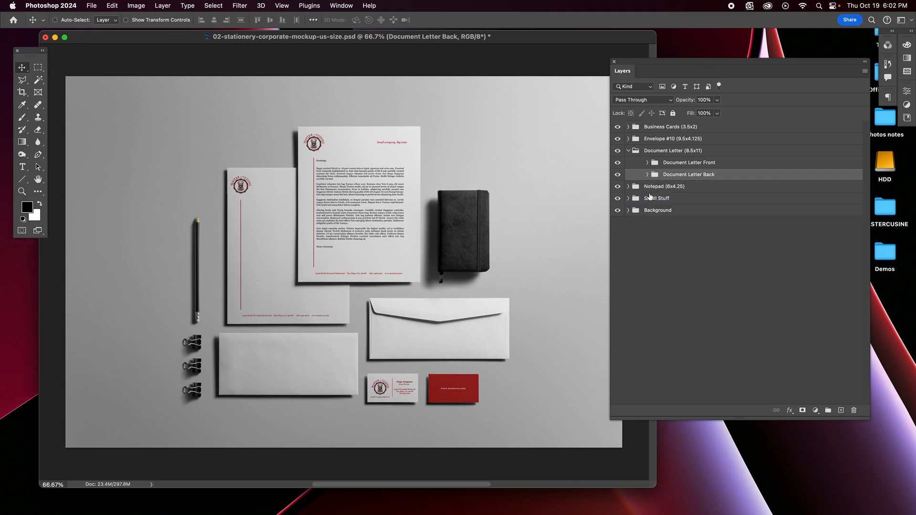
pyautogui.click(628, 151)
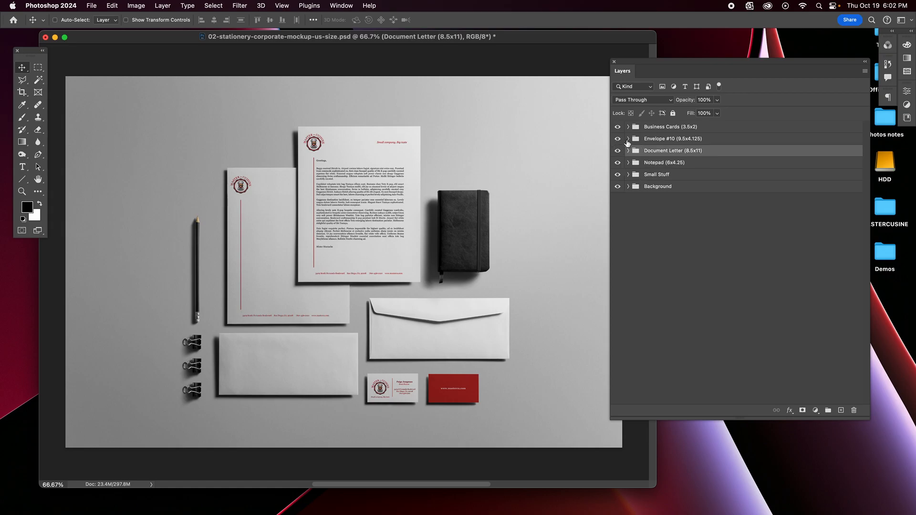
pyautogui.click(628, 138)
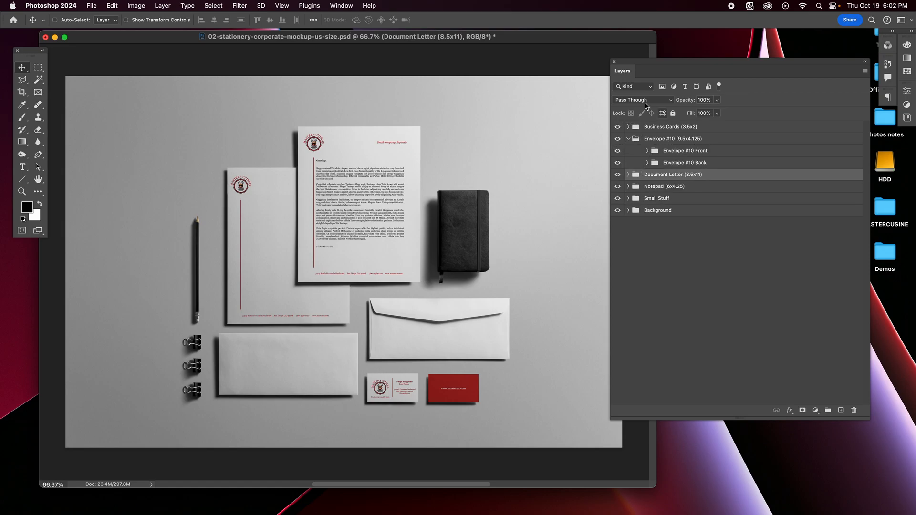
pyautogui.click(647, 152)
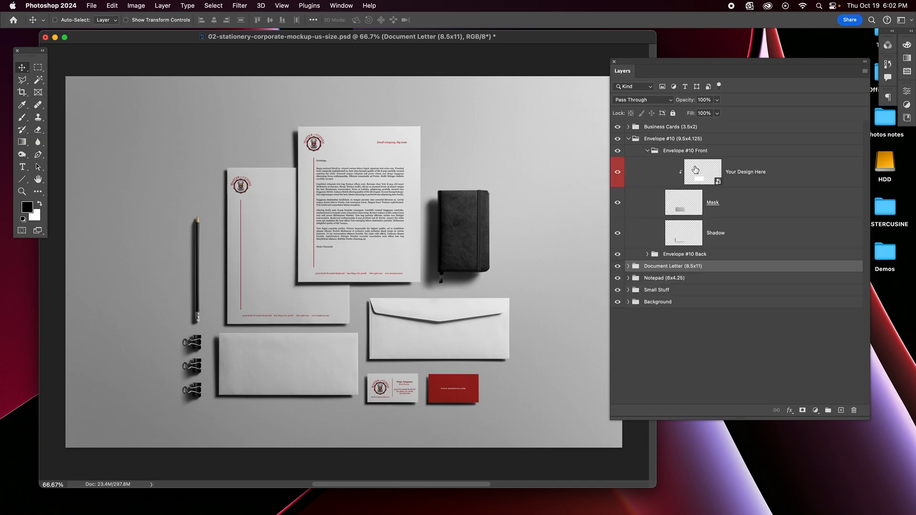
pyautogui.click(721, 189)
pyautogui.doubleClick(718, 181)
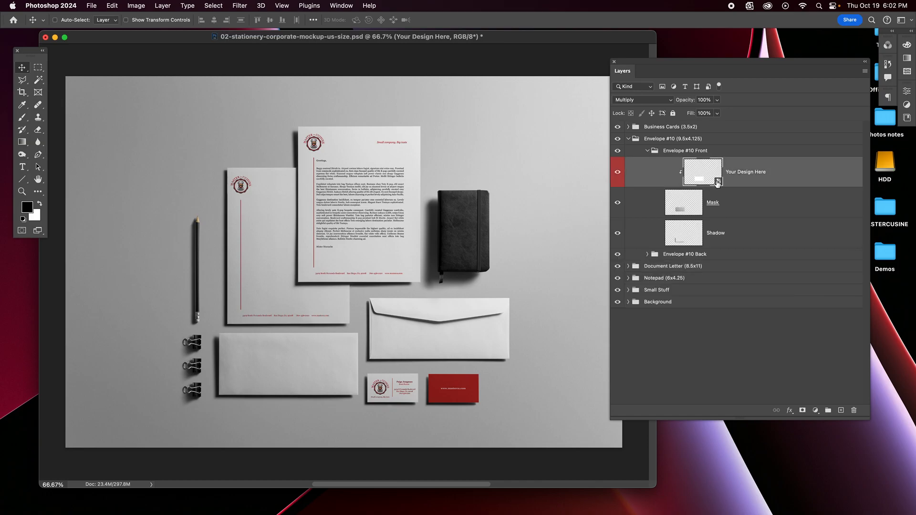
# Step: Import page 1 of Envelope.pdf at 300 pixels/inch in RGB Color mode
pyautogui.click(91, 6)
pyautogui.click(101, 27)
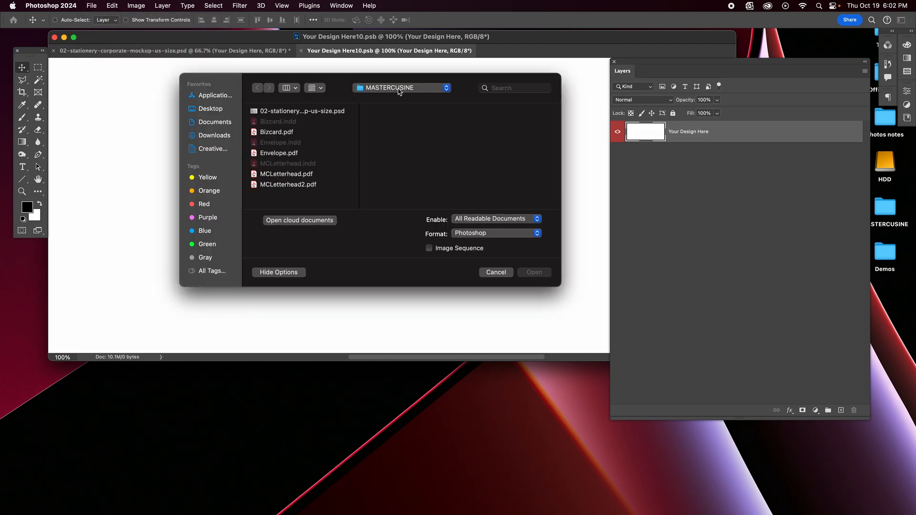
pyautogui.click(277, 155)
pyautogui.click(544, 276)
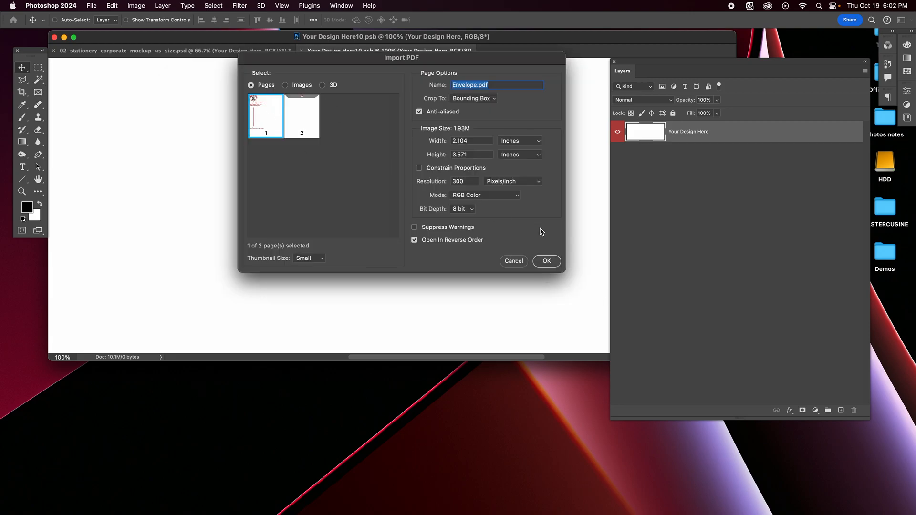
pyautogui.click(543, 263)
# Step: Float the imported envelope artwork in its own window and copy its layer onto the blank envelope front page
pyautogui.moveTo(204, 323); pyautogui.dragTo(537, 513)
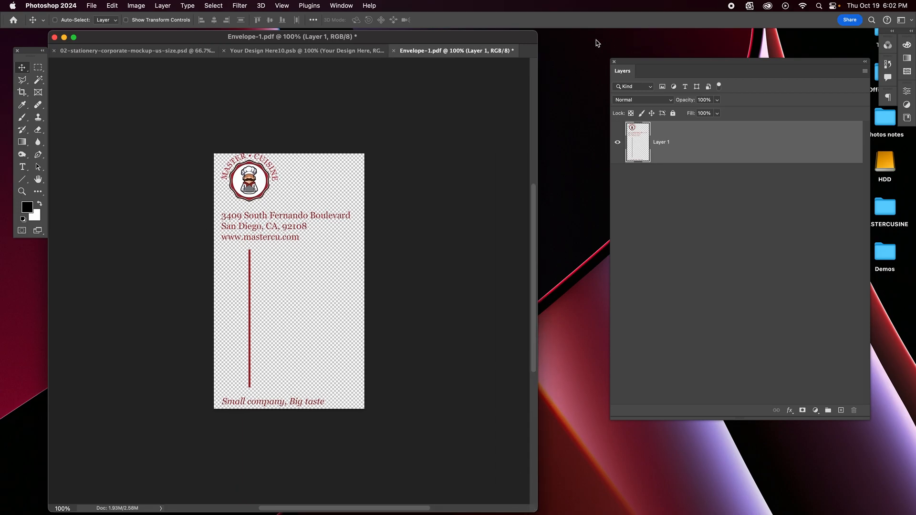
pyautogui.moveTo(409, 50); pyautogui.dragTo(525, 125)
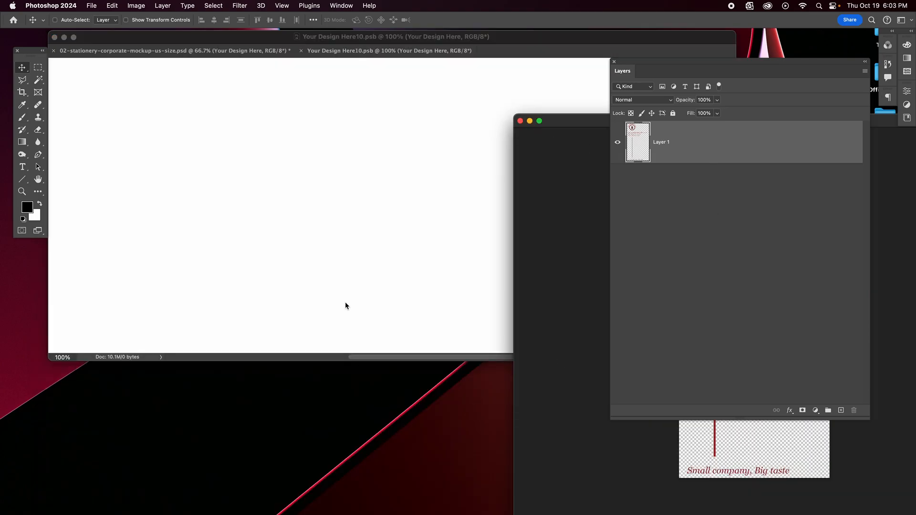
pyautogui.moveTo(628, 164); pyautogui.dragTo(285, 251)
pyautogui.press('super+minus')
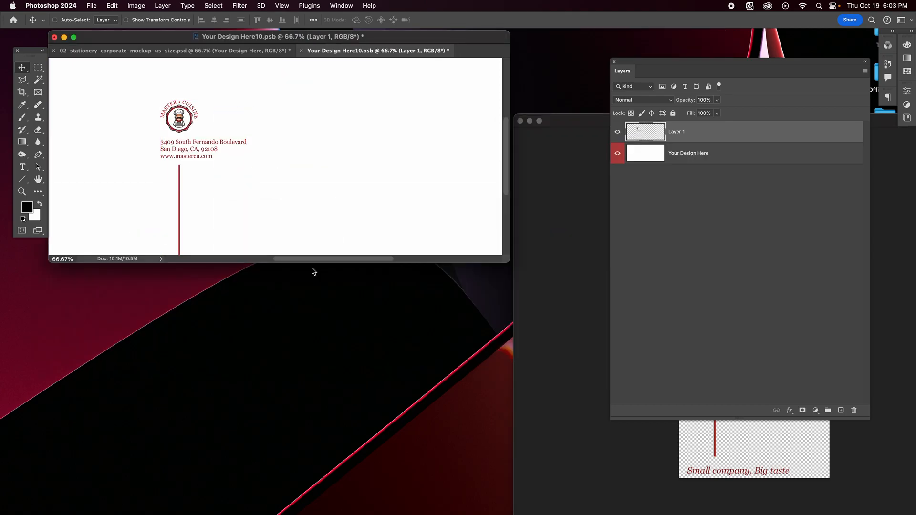
pyautogui.hotkey('ctrl', 'Up')
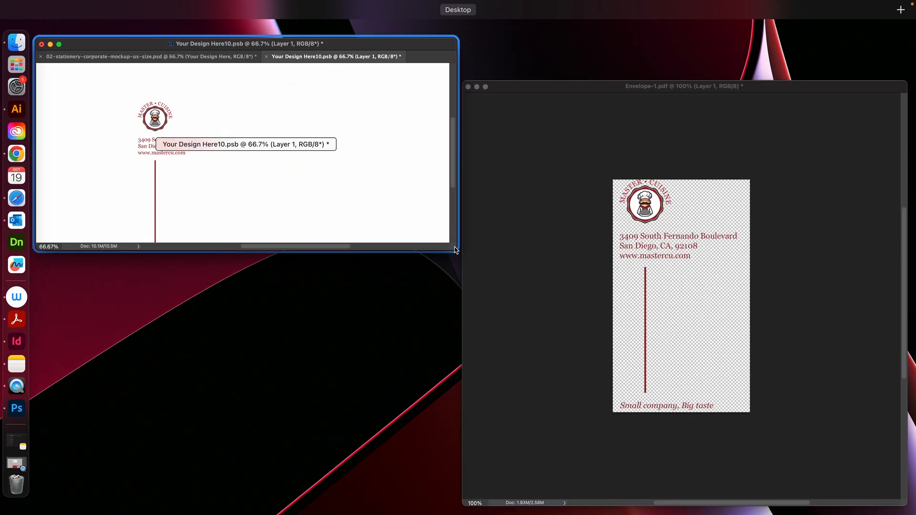
# Step: Close the Envelope-1.pdf document without saving its changes
pyautogui.click(454, 250)
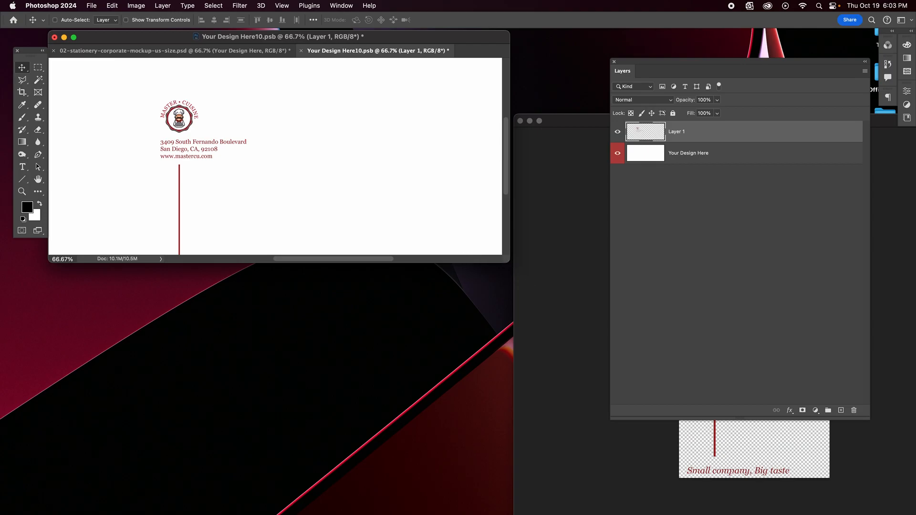
pyautogui.click(562, 268)
pyautogui.click(520, 121)
pyautogui.click(483, 209)
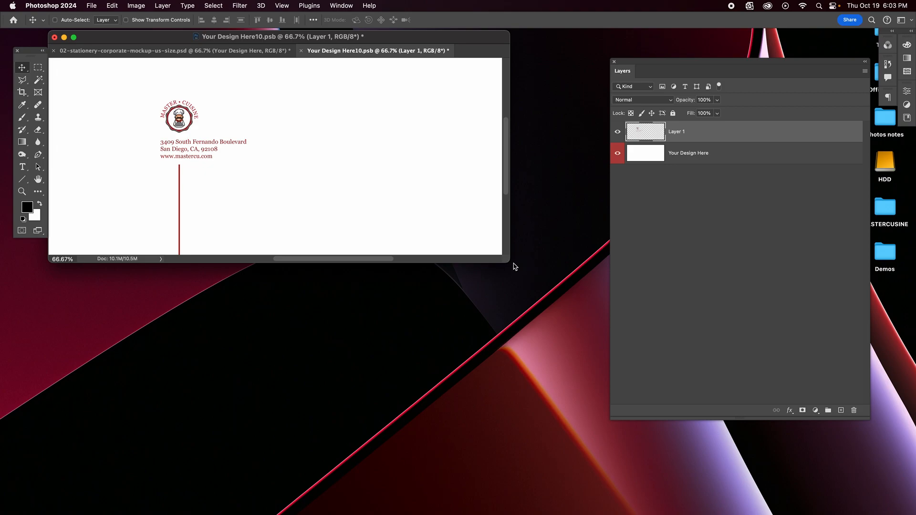
# Step: Move the envelope artwork toward the page's upper-left corner so the logo, address, line and tagline all fit on it
pyautogui.moveTo(510, 262); pyautogui.dragTo(705, 411)
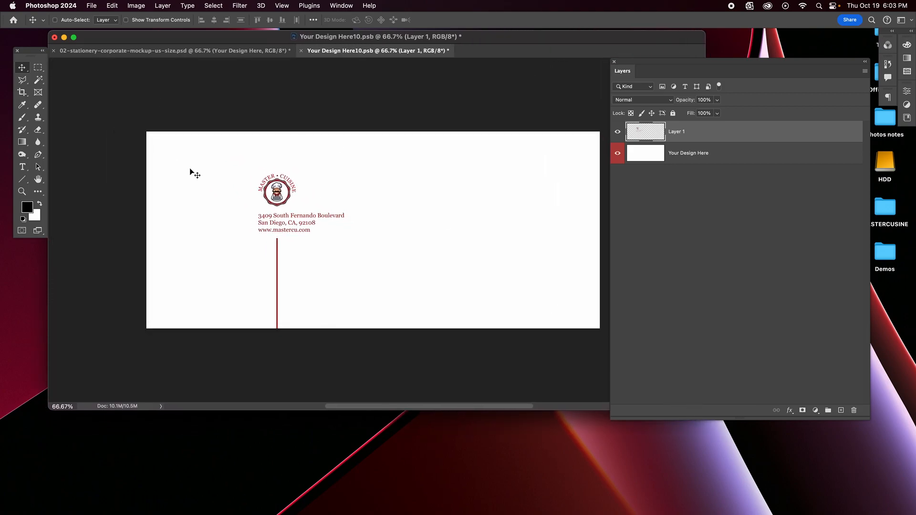
pyautogui.moveTo(294, 234); pyautogui.dragTo(209, 202)
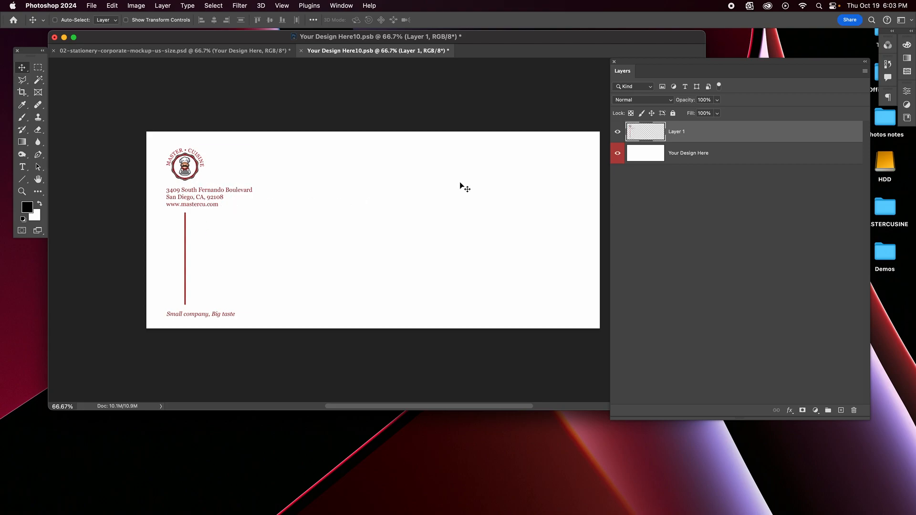
# Step: Flatten the envelope front artwork with its white base, then save and close the smart object document
pyautogui.press('super+shift+e')
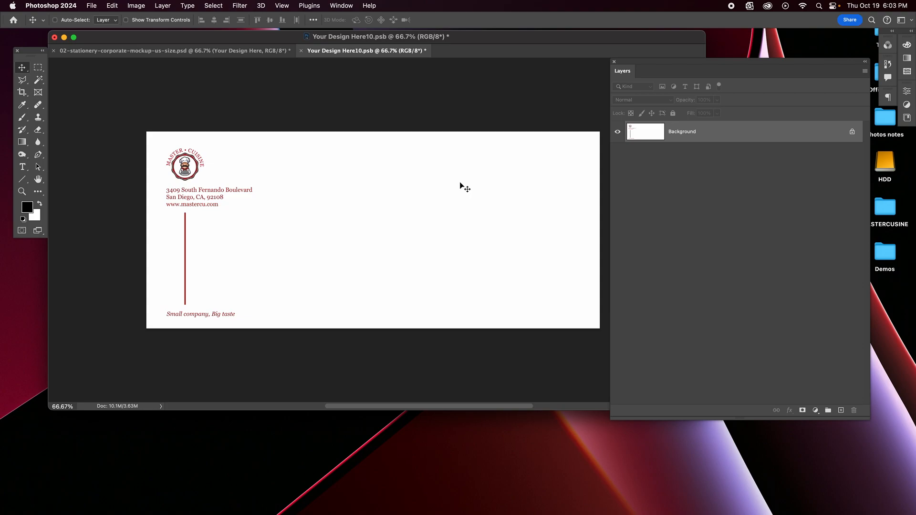
pyautogui.press('super+s')
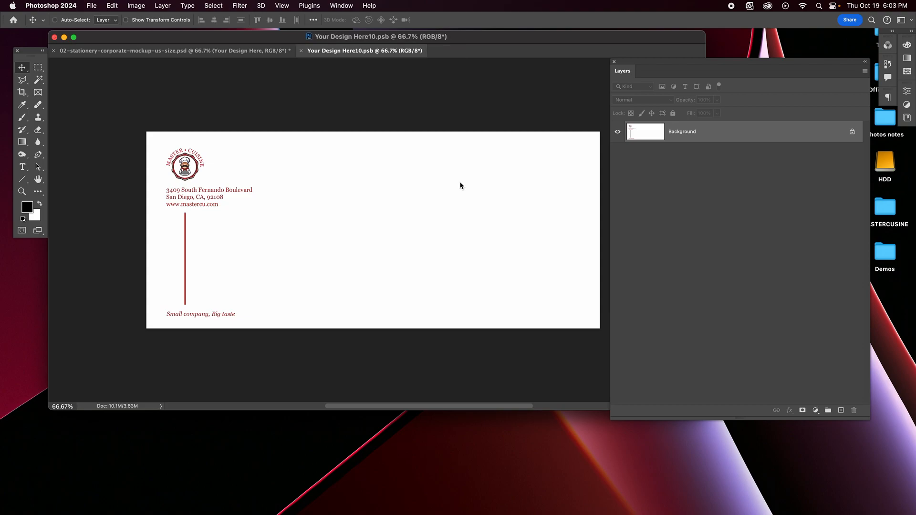
pyautogui.click(301, 51)
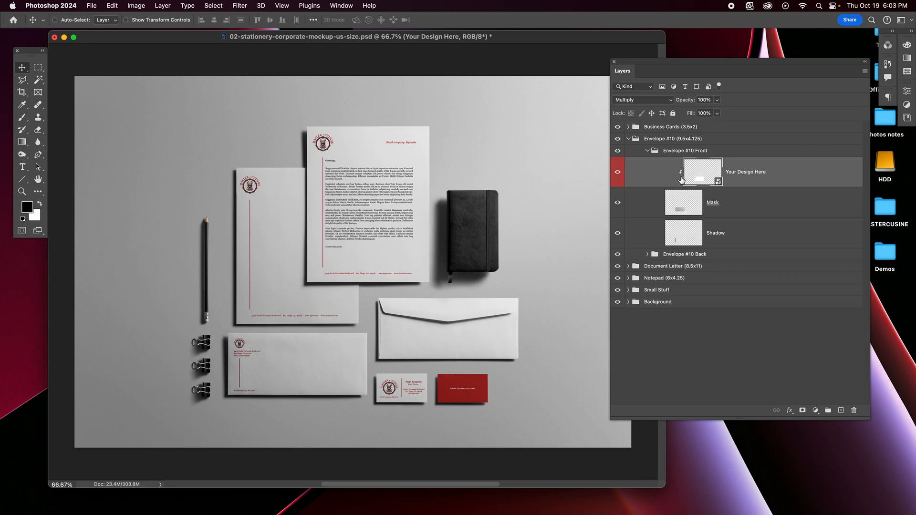
# Step: Collapse the Envelope #10 Front group and open the upper Your Design Here smart object inside Envelope #10 Back
pyautogui.click(648, 151)
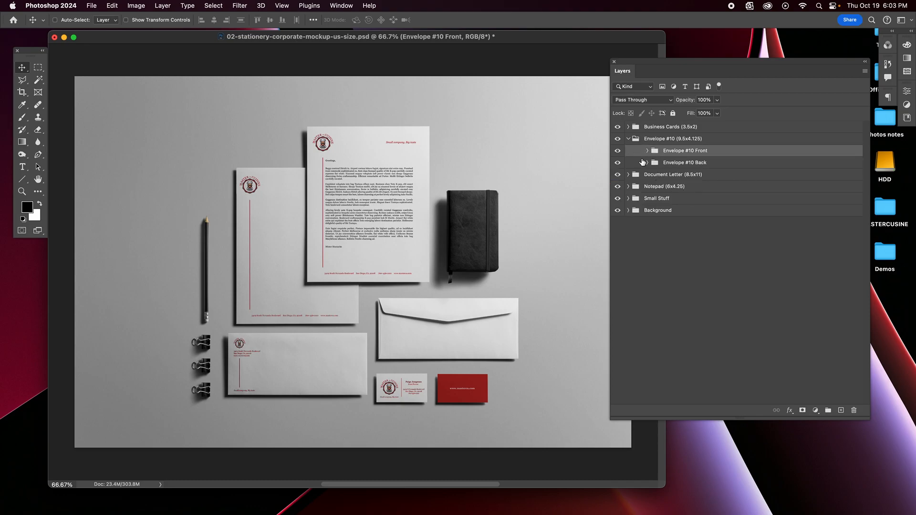
pyautogui.click(647, 163)
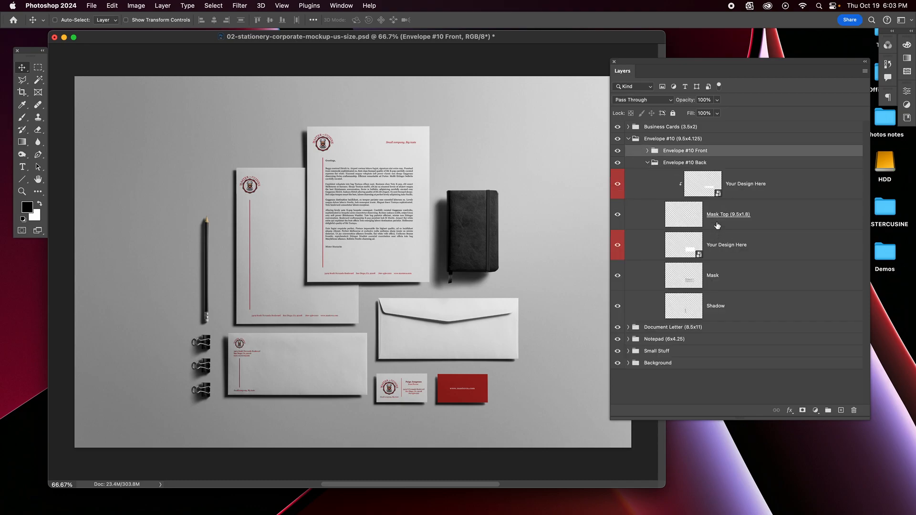
pyautogui.doubleClick(718, 195)
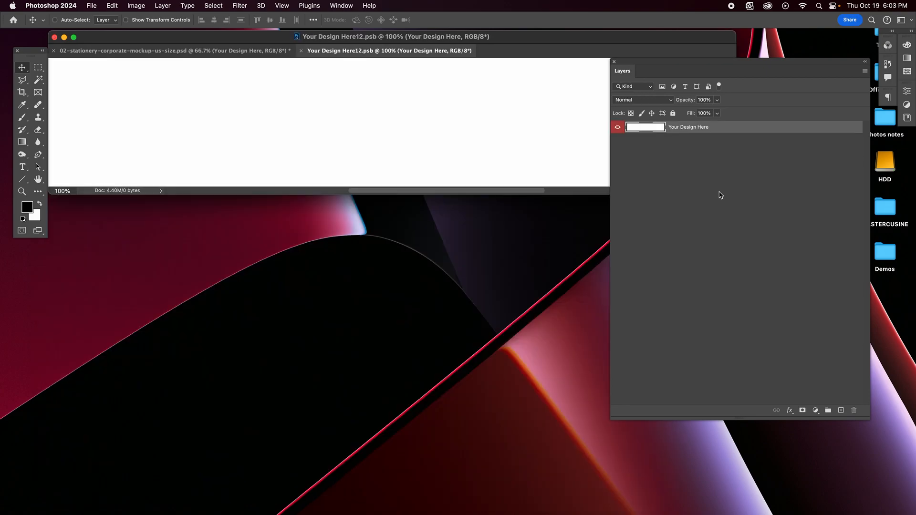
# Step: Import page 2 of Envelope.pdf at 300 pixels/inch in RGB Color mode
pyautogui.click(96, 4)
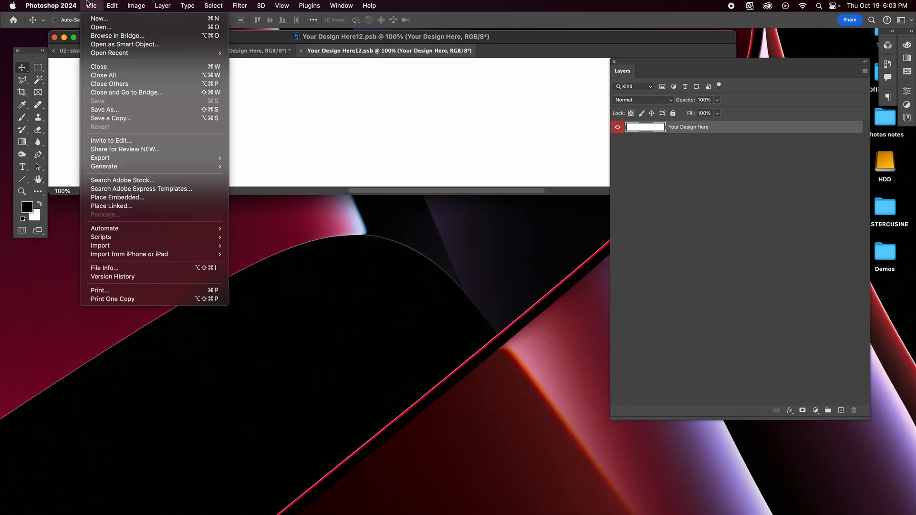
pyautogui.click(132, 28)
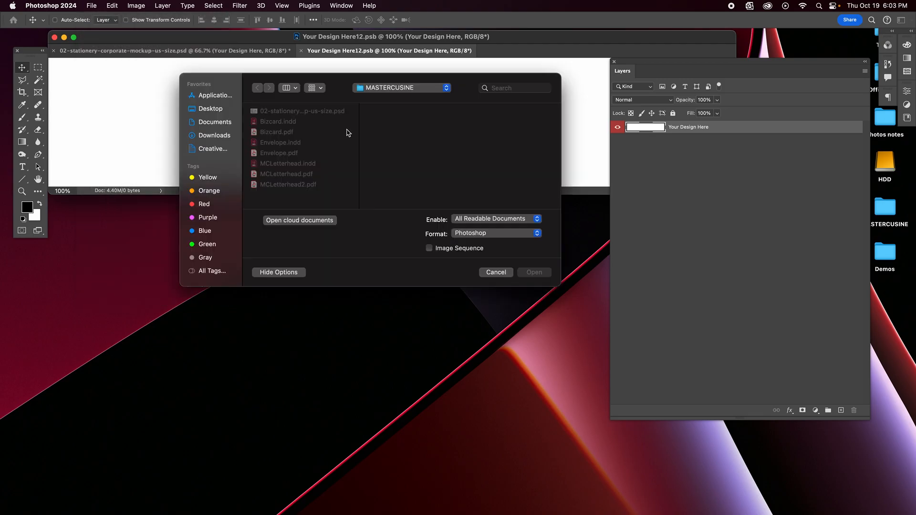
pyautogui.click(297, 154)
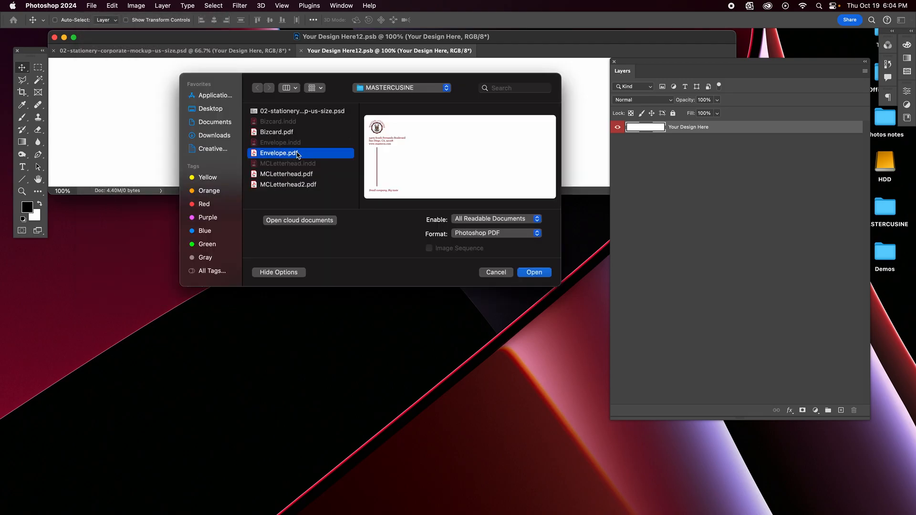
pyautogui.click(535, 272)
pyautogui.click(306, 129)
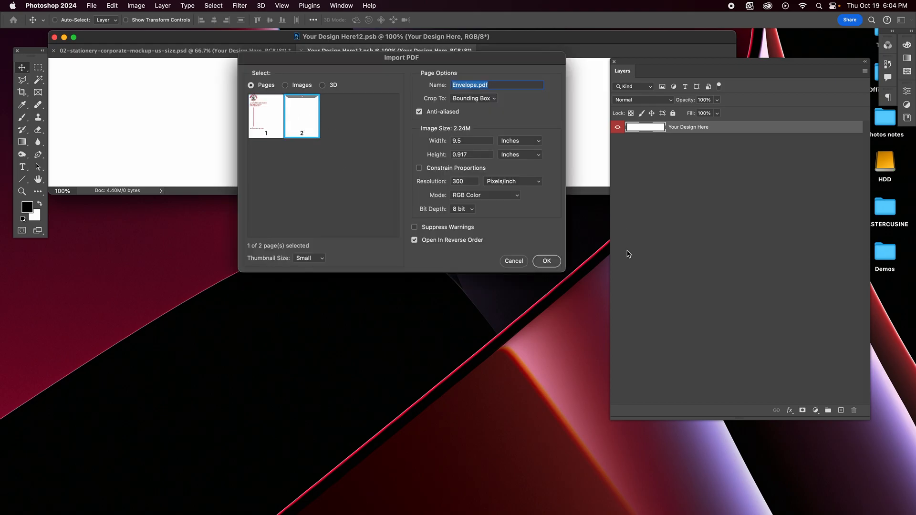
pyautogui.click(548, 261)
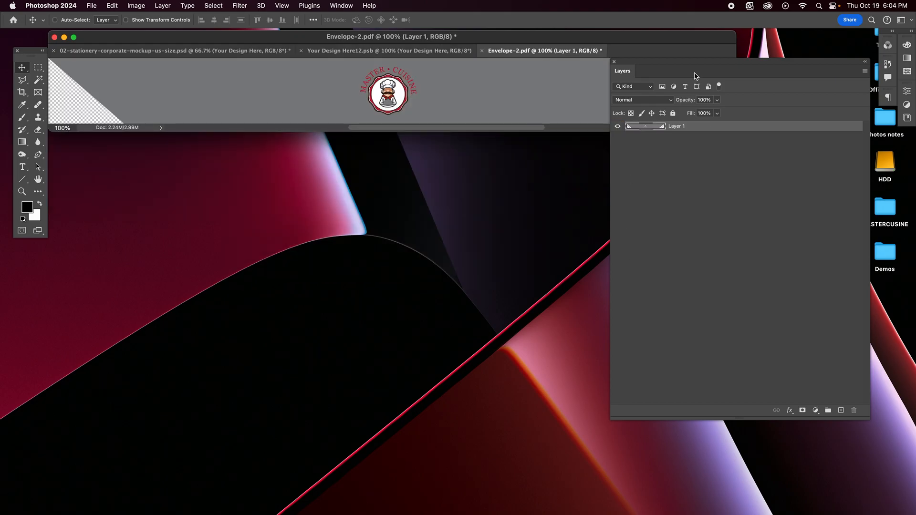
# Step: Float the imported flap artwork, copy its layer onto the blank flap page, and close Envelope-2.pdf without saving
pyautogui.moveTo(671, 71); pyautogui.dragTo(797, 314)
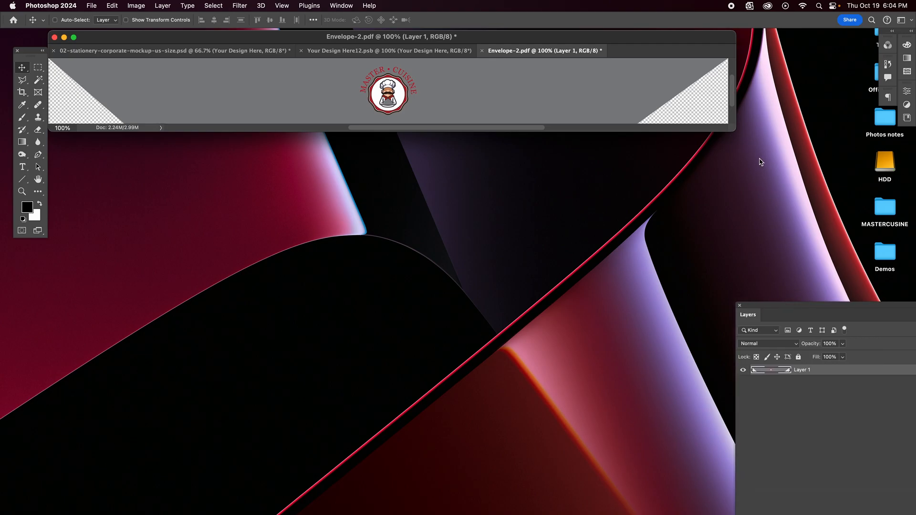
pyautogui.moveTo(728, 129); pyautogui.dragTo(734, 147)
pyautogui.moveTo(735, 131); pyautogui.dragTo(890, 340)
pyautogui.moveTo(535, 55); pyautogui.dragTo(568, 125)
pyautogui.click(349, 37)
pyautogui.moveTo(350, 38); pyautogui.dragTo(297, 73)
pyautogui.click(758, 275)
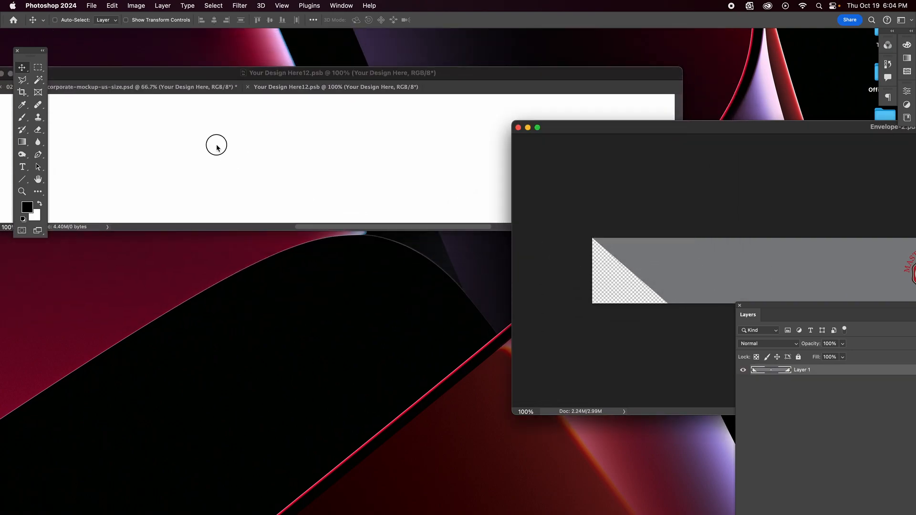
pyautogui.moveTo(806, 376); pyautogui.dragTo(255, 130)
pyautogui.click(655, 317)
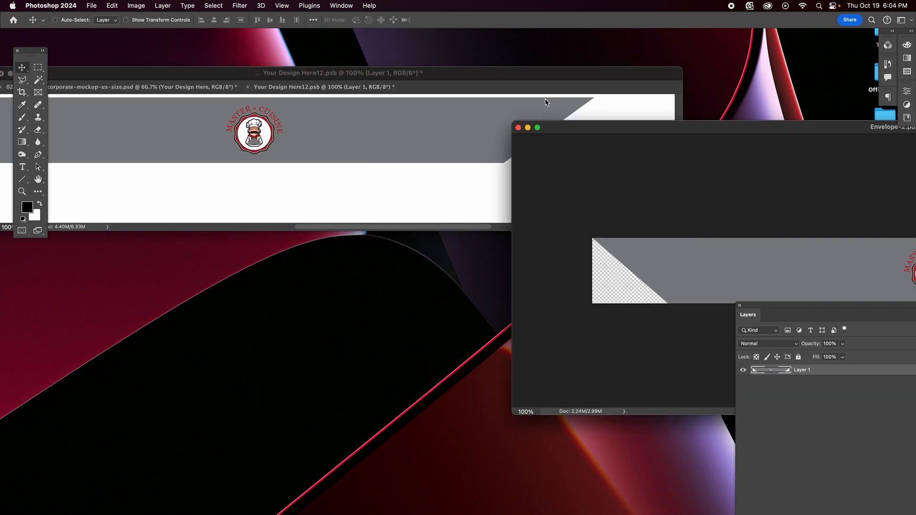
pyautogui.click(518, 128)
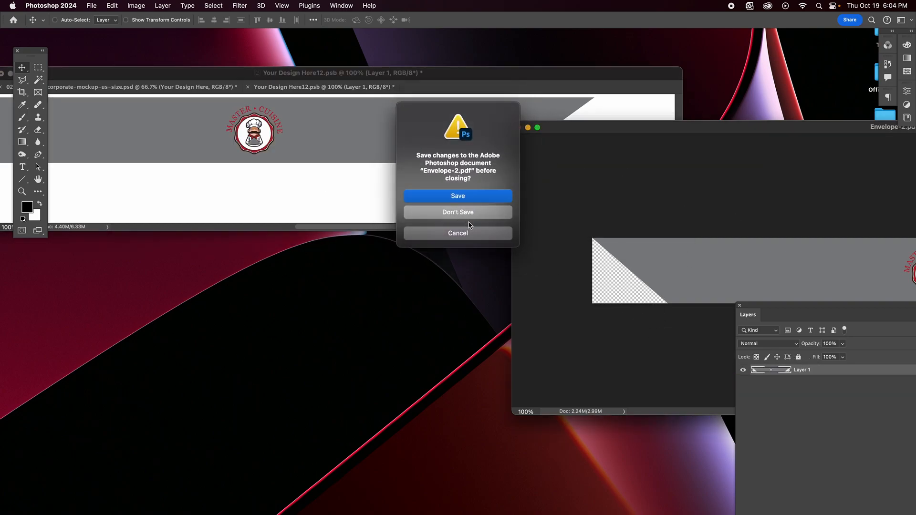
pyautogui.click(458, 212)
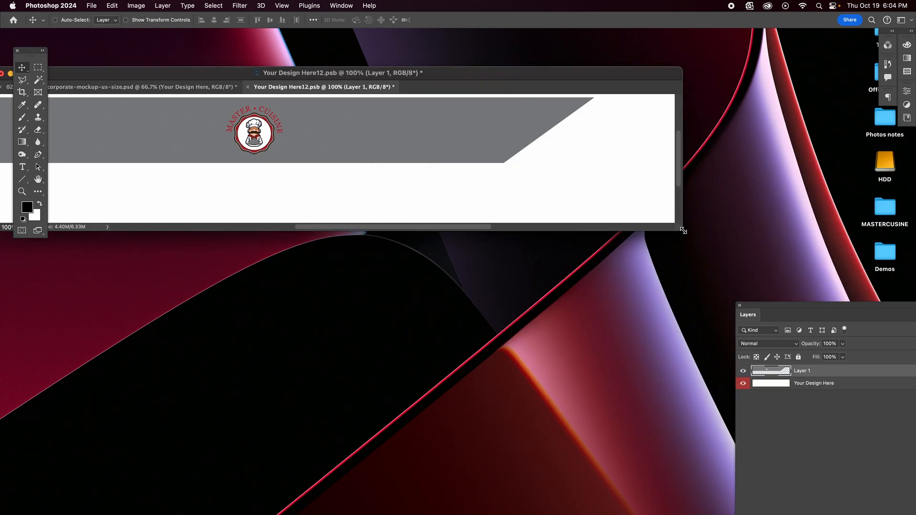
# Step: Align the grey flap artwork with the page's top edge and scale it up slightly beyond the page width
pyautogui.press('super+minus')
pyautogui.press('super+minus')
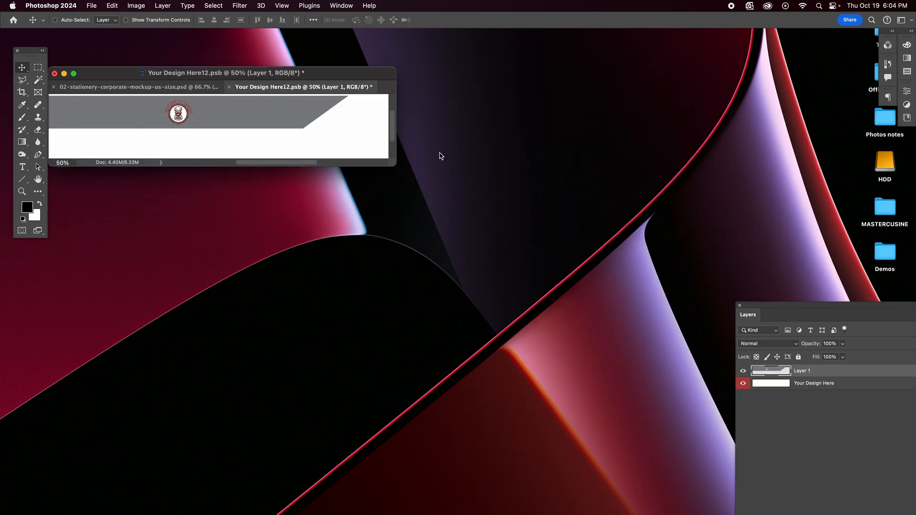
pyautogui.moveTo(395, 166); pyautogui.dragTo(702, 388)
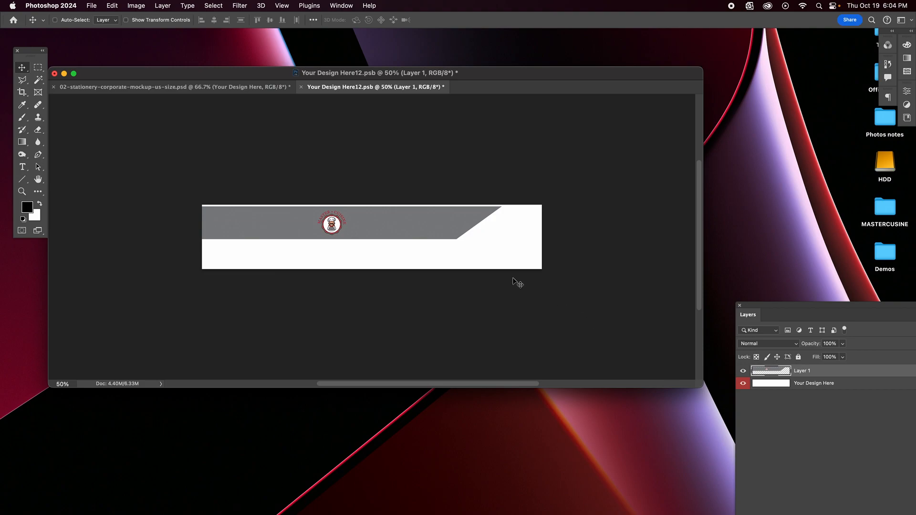
pyautogui.moveTo(460, 233); pyautogui.dragTo(540, 237)
pyautogui.press('cmd+t')
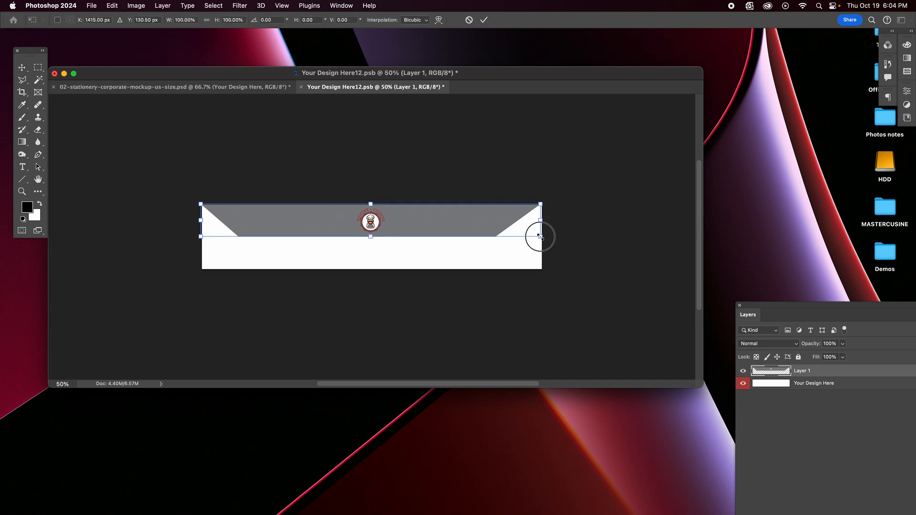
pyautogui.moveTo(540, 236); pyautogui.dragTo(560, 248)
pyautogui.press('Return')
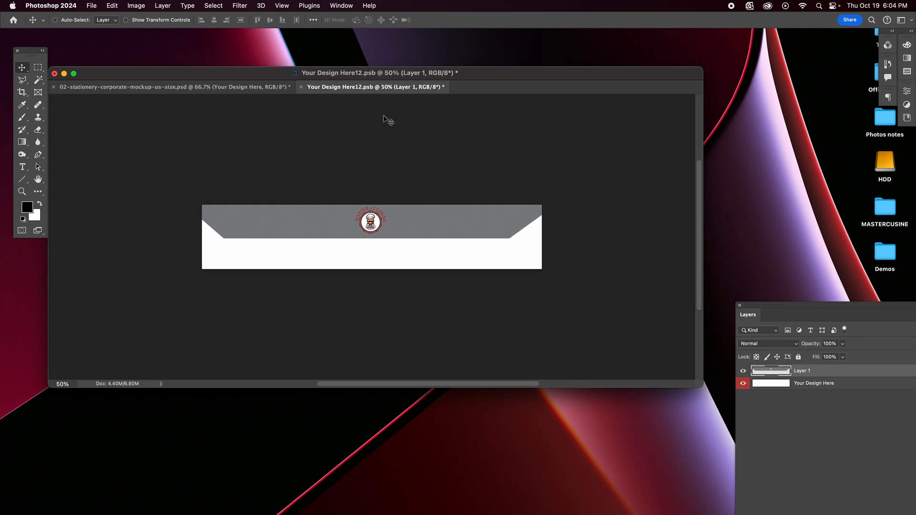
# Step: Save and close the envelope flap's smart object document
pyautogui.press('super+s')
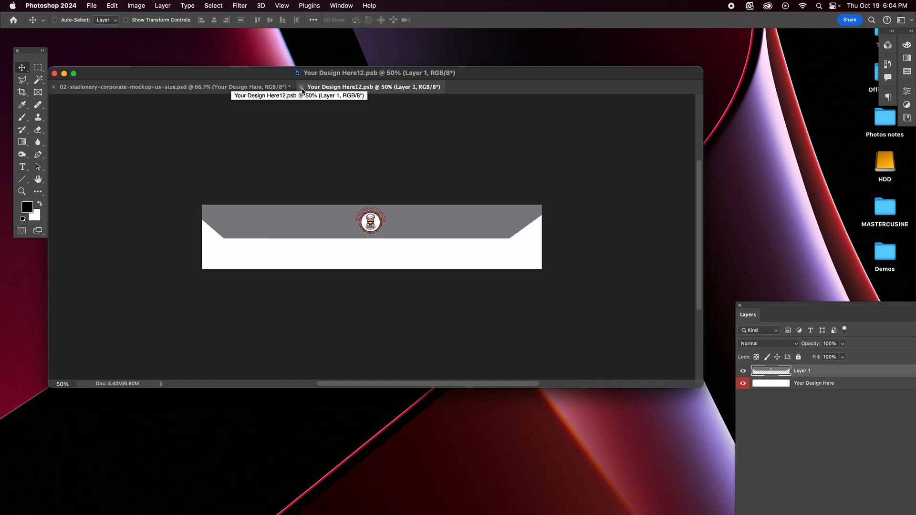
pyautogui.click(301, 89)
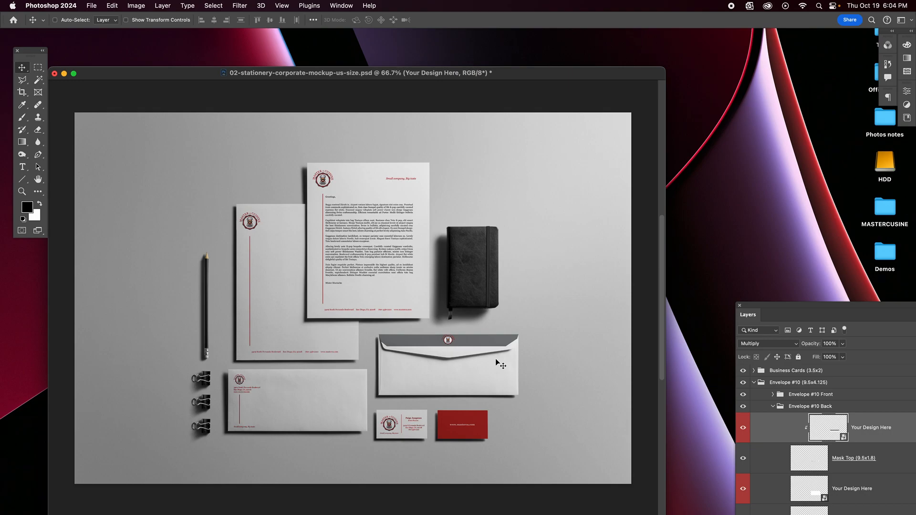
# Step: Reopen the flap smart object and fill its white Your Design Here layer with the grey sampled from the artwork
pyautogui.doubleClick(826, 438)
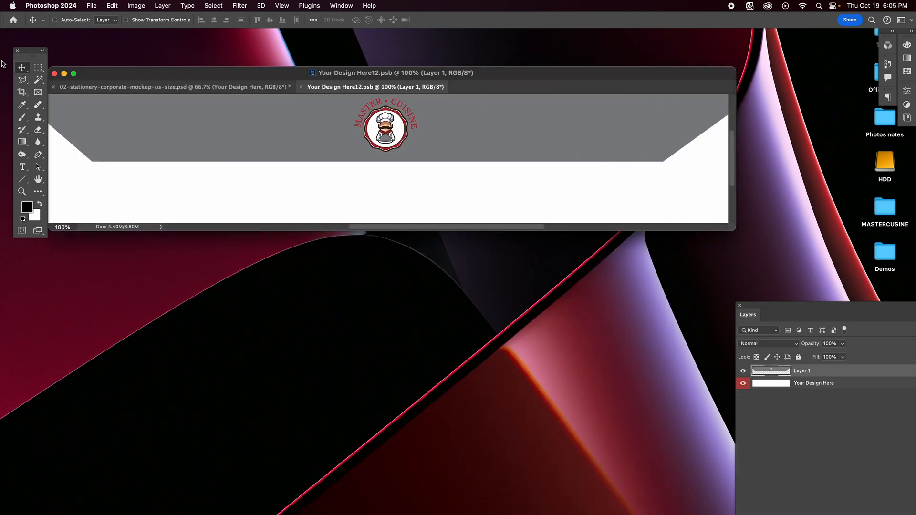
pyautogui.click(22, 104)
pyautogui.click(117, 116)
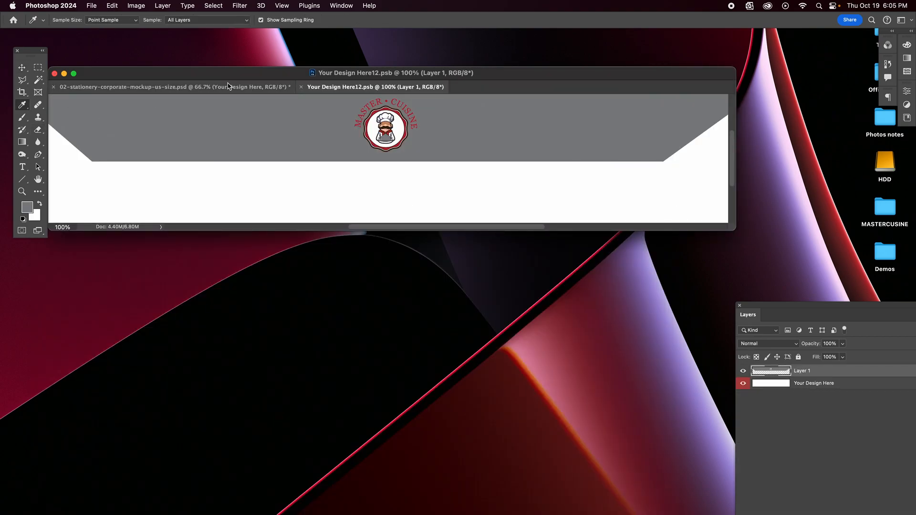
pyautogui.moveTo(214, 81); pyautogui.dragTo(216, 50)
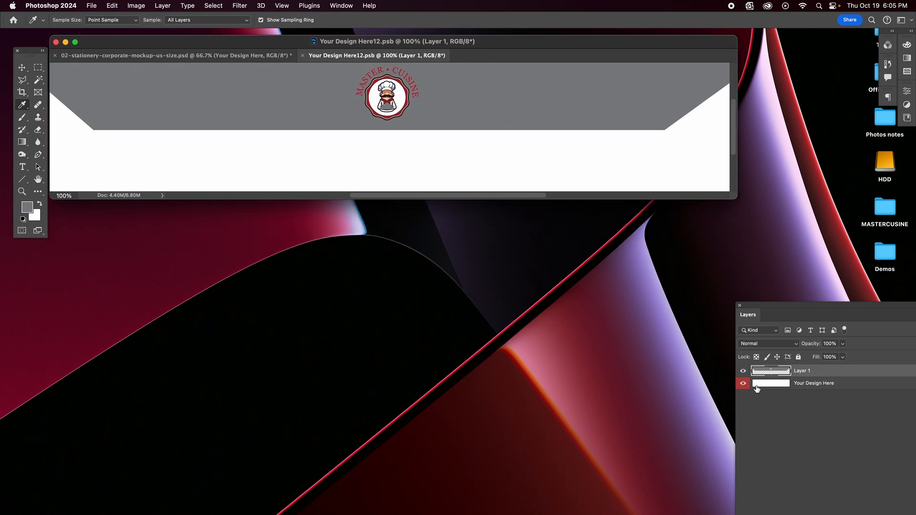
pyautogui.click(760, 385)
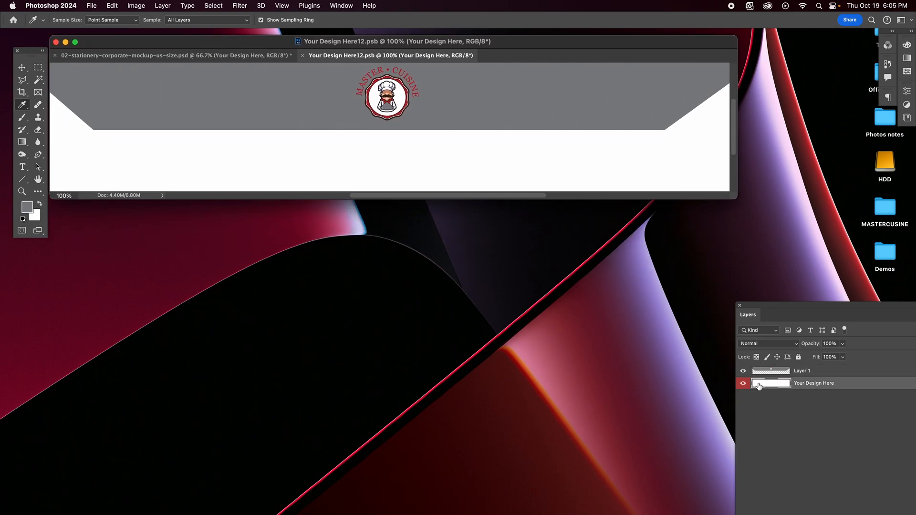
pyautogui.moveTo(761, 305); pyautogui.dragTo(480, 85)
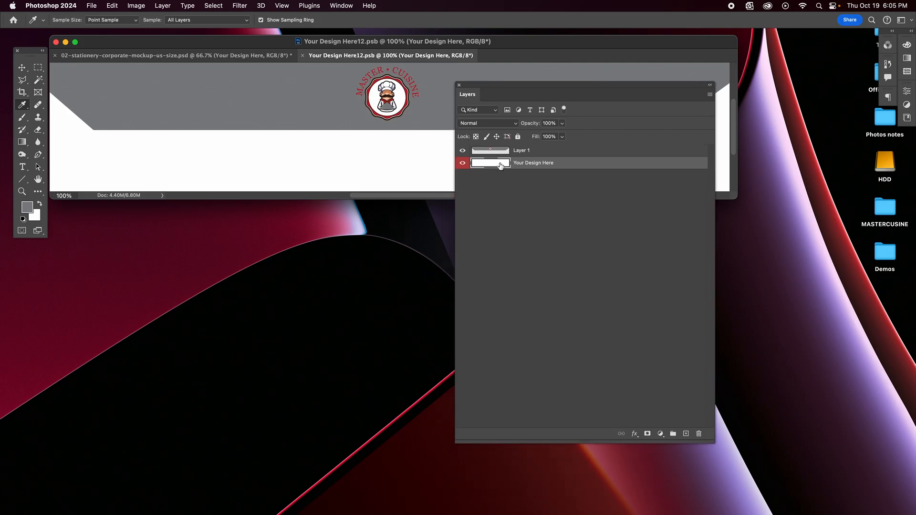
pyautogui.hotkey('alt', 'BackSpace')
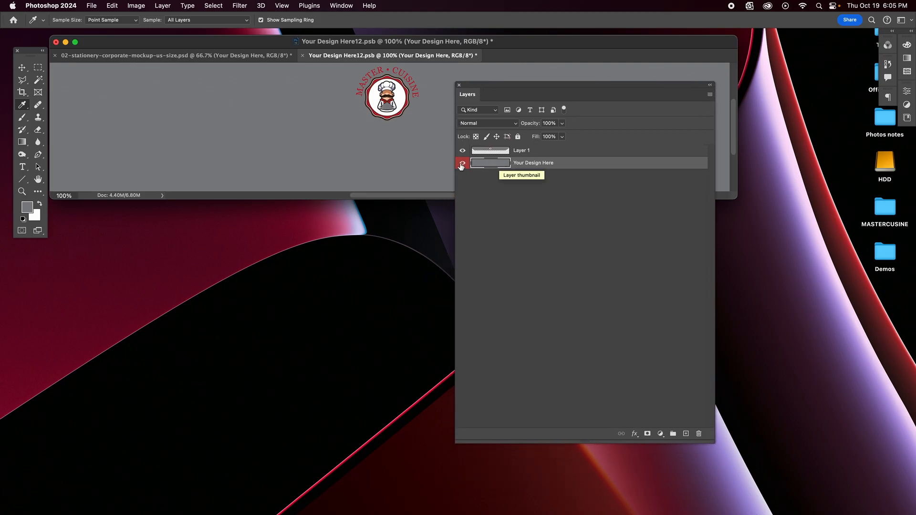
# Step: Select Layer 1 and move the flap's logo artwork slightly down on the grey page
pyautogui.moveTo(488, 89); pyautogui.dragTo(666, 188)
pyautogui.click(718, 250)
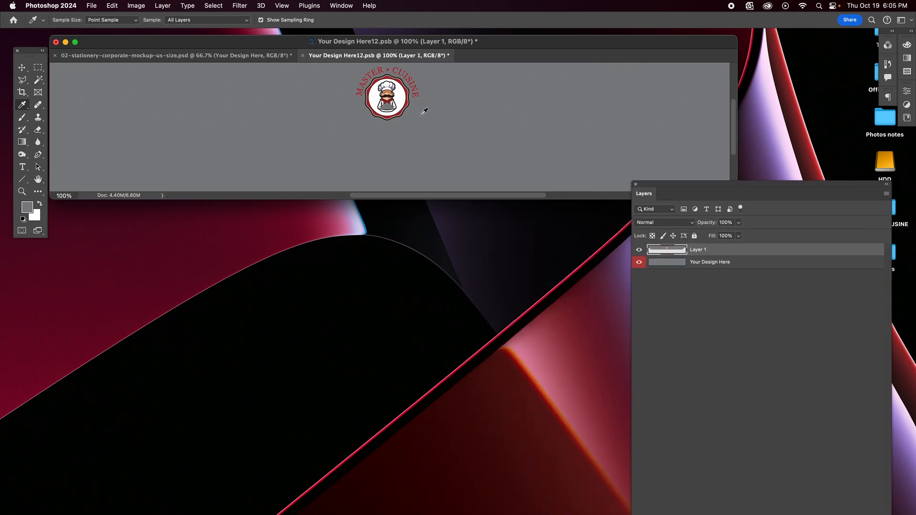
pyautogui.click(21, 67)
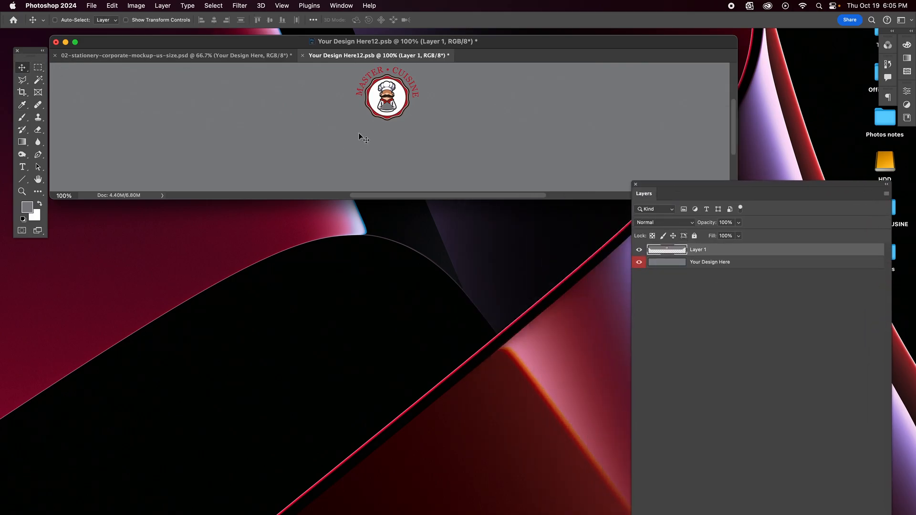
pyautogui.moveTo(394, 120); pyautogui.dragTo(394, 138)
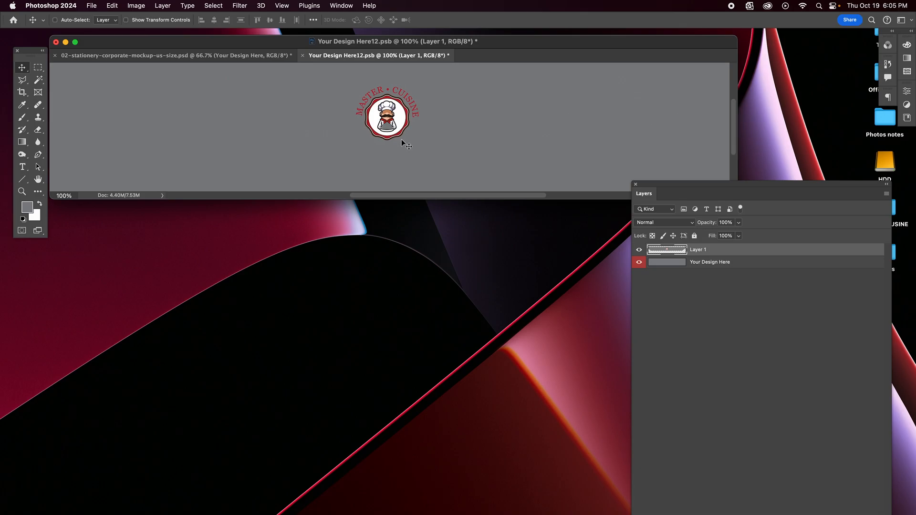
# Step: Save the flap's smart object document with its repositioned logo and close it to update the mockup
pyautogui.press('super+s')
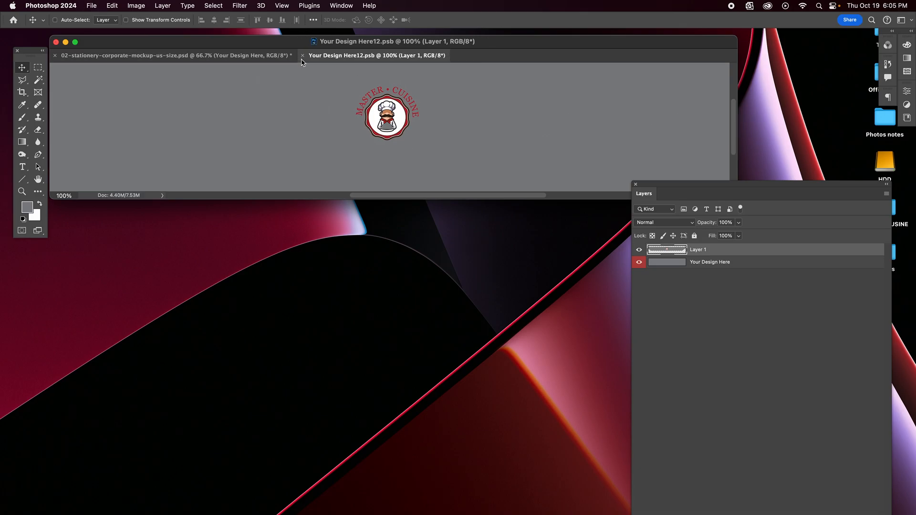
pyautogui.click(303, 55)
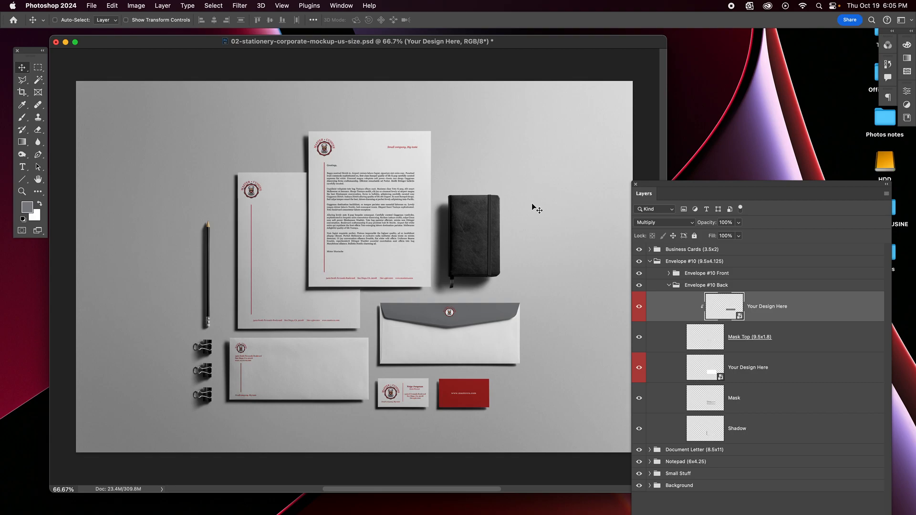
# Step: Reopen the flap smart object, hide and reshow its grey Your Design Here layer to compare, and save and close it
pyautogui.doubleClick(740, 317)
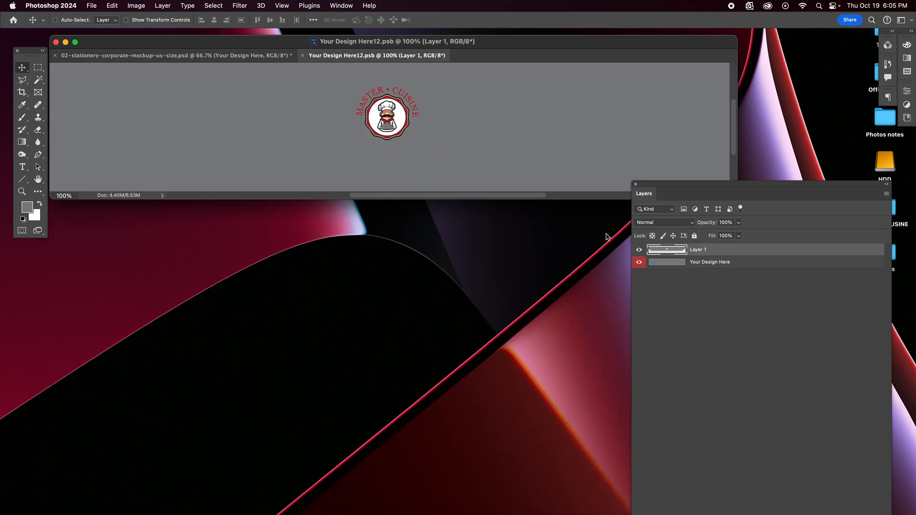
pyautogui.click(639, 262)
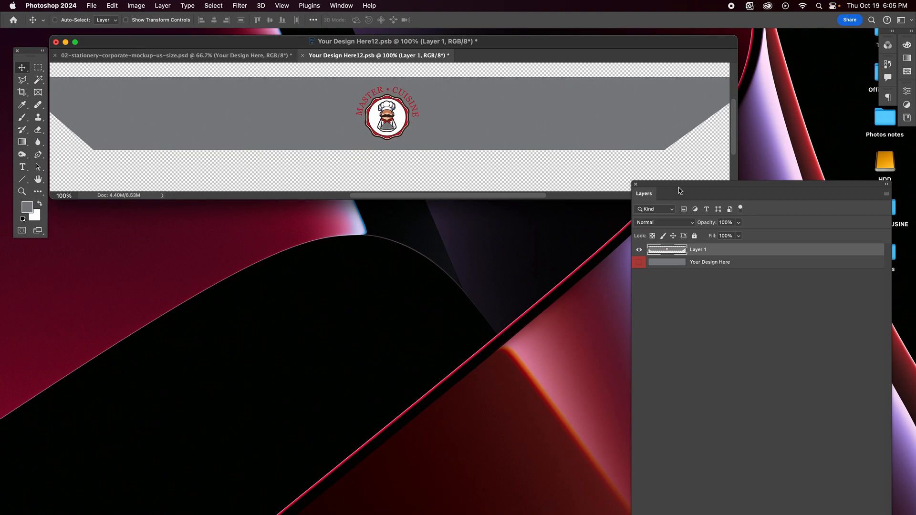
pyautogui.moveTo(681, 184); pyautogui.dragTo(696, 256)
pyautogui.moveTo(731, 192); pyautogui.dragTo(752, 209)
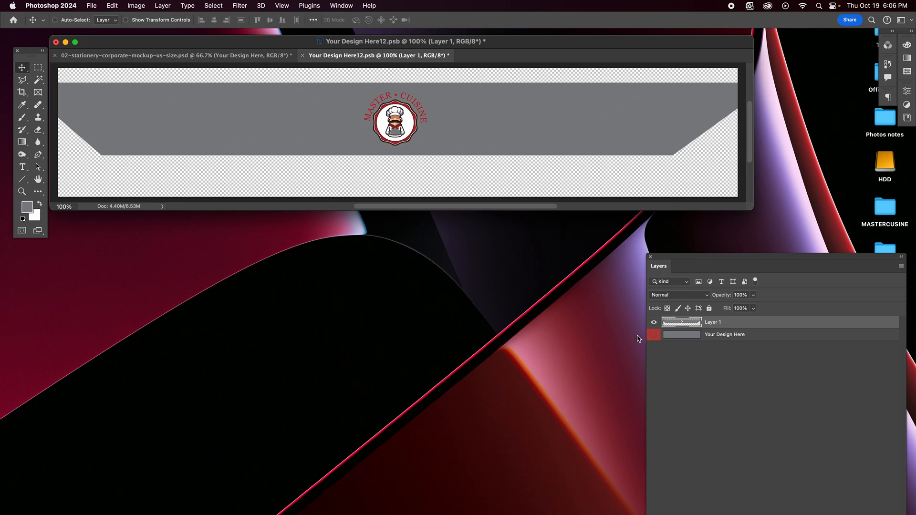
pyautogui.click(654, 335)
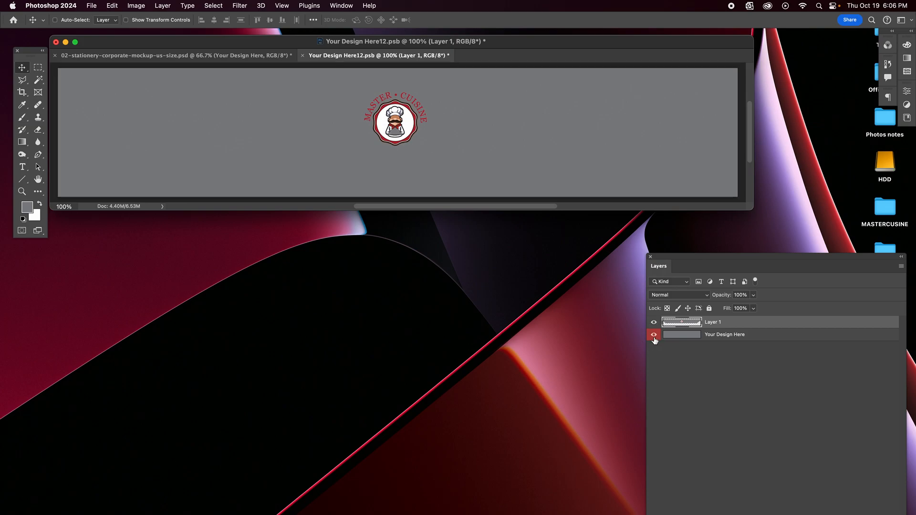
pyautogui.press('super+s')
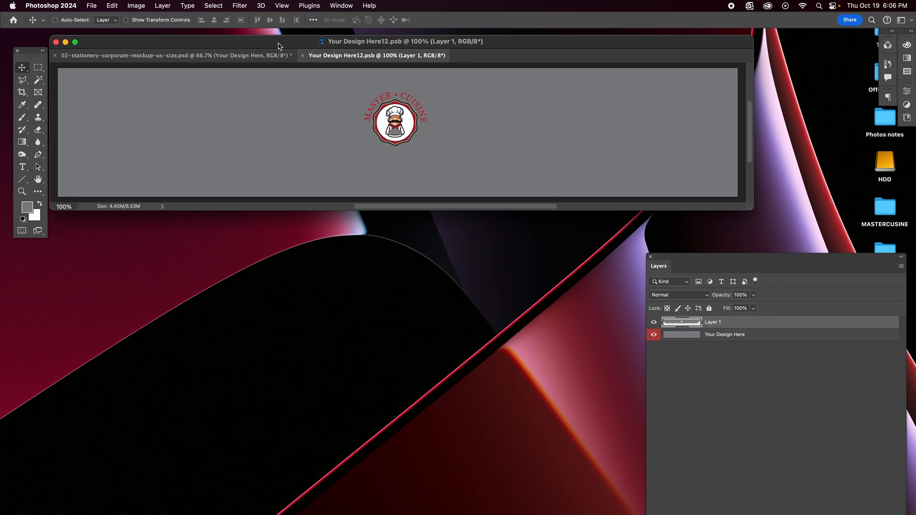
pyautogui.click(303, 56)
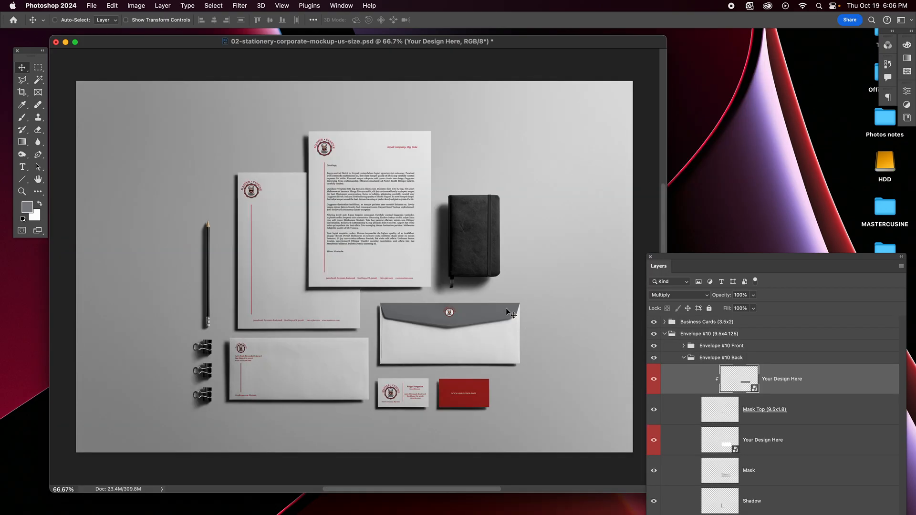
# Step: Collapse the Envelope #10 Back group and its parent Envelope #10 (9.5x4.125) group
pyautogui.moveTo(725, 258); pyautogui.dragTo(736, 92)
pyautogui.click(692, 192)
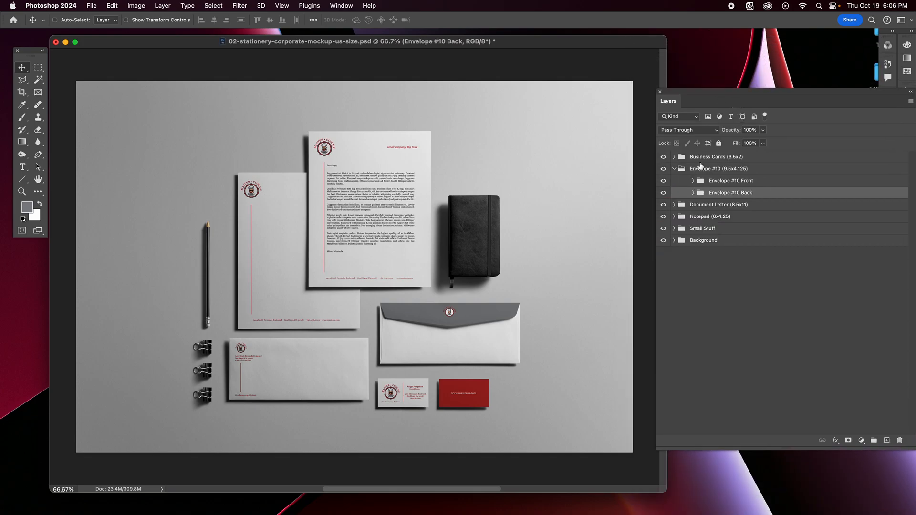
pyautogui.moveTo(681, 94); pyautogui.dragTo(715, 93)
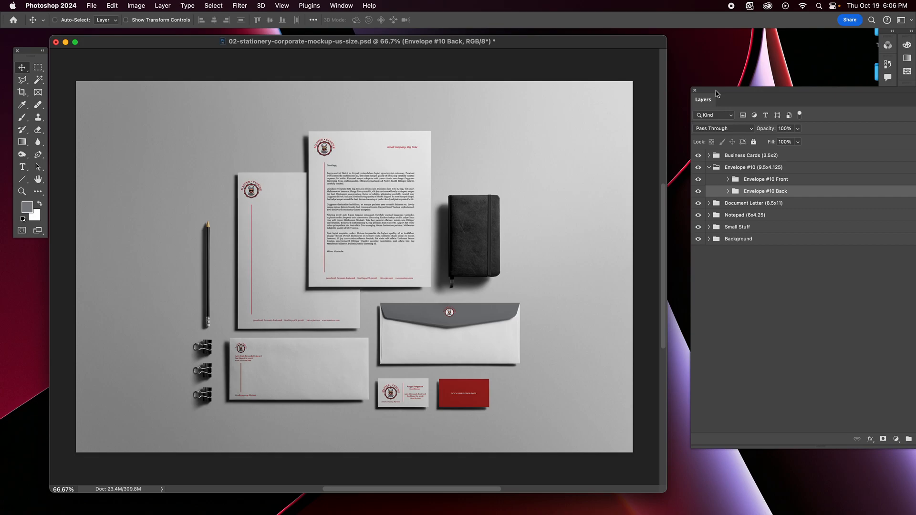
pyautogui.click(709, 168)
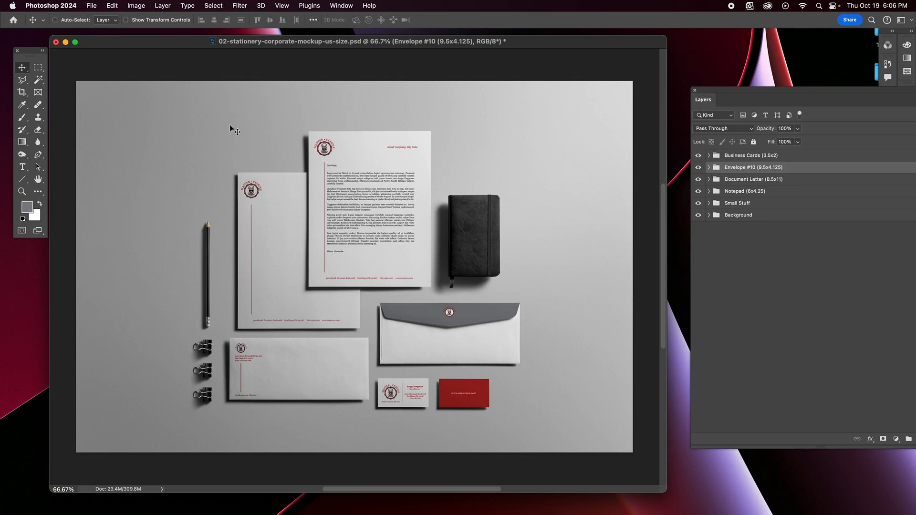
# Step: Select the whole mockup canvas and copy all visible layers merged
pyautogui.click(213, 6)
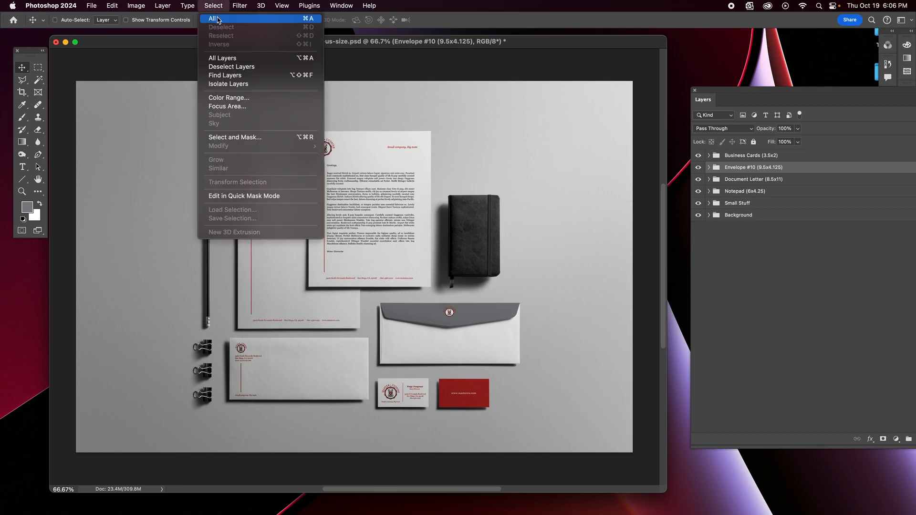
pyautogui.click(217, 19)
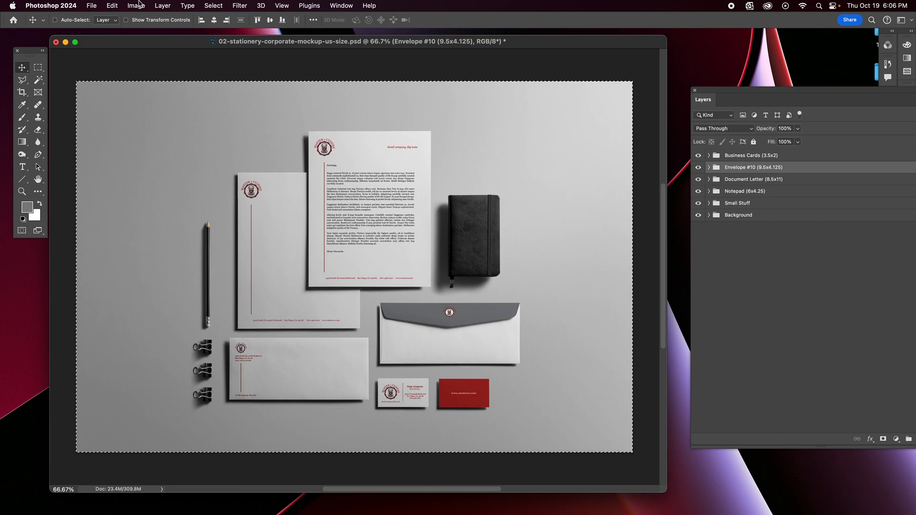
pyautogui.click(114, 6)
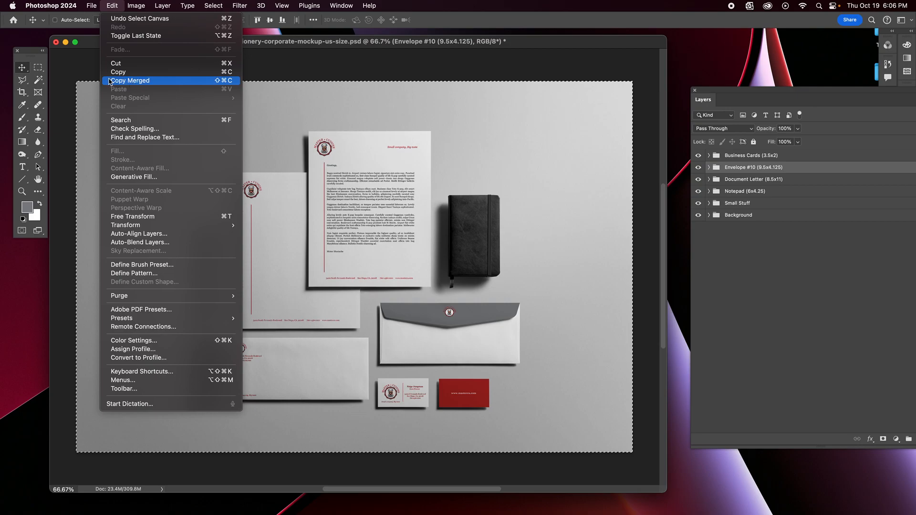
pyautogui.click(133, 84)
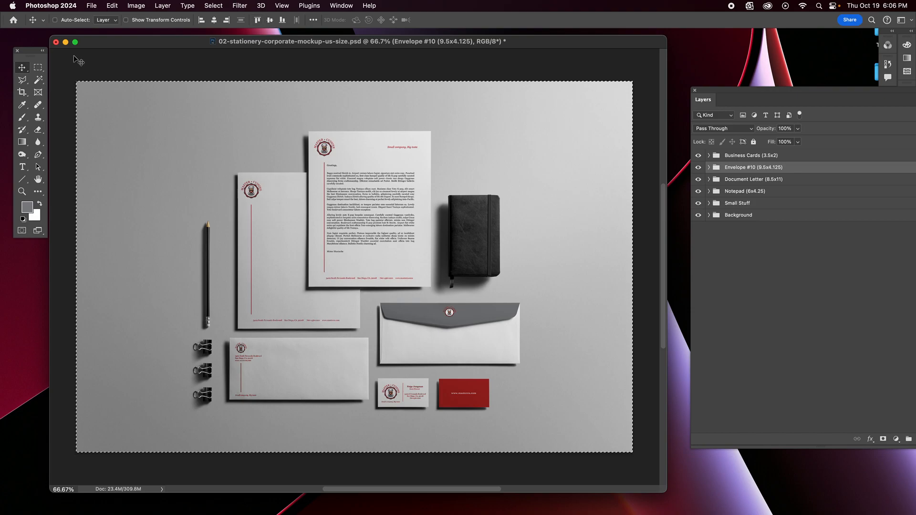
# Step: Create a new 3500 x 2336 px document at 300 ppi from the Clipboard preset and paste the merged mockup into it
pyautogui.click(91, 6)
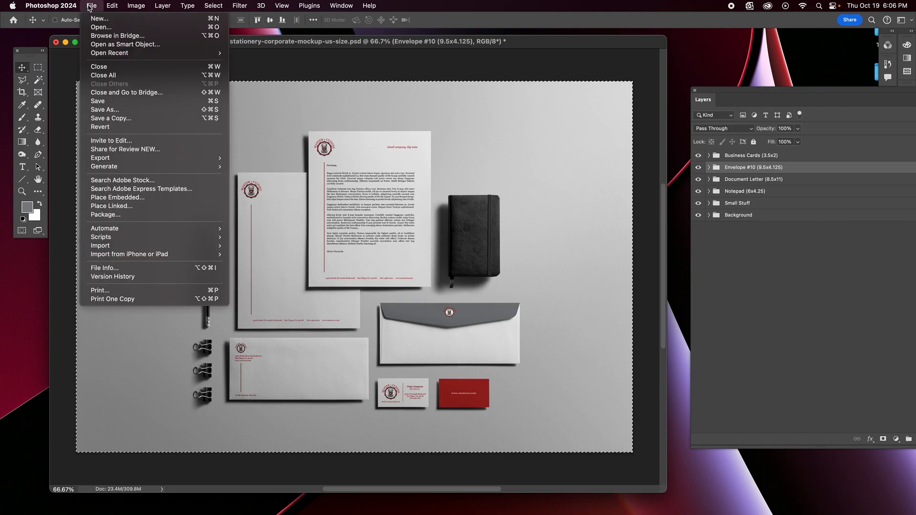
pyautogui.click(89, 21)
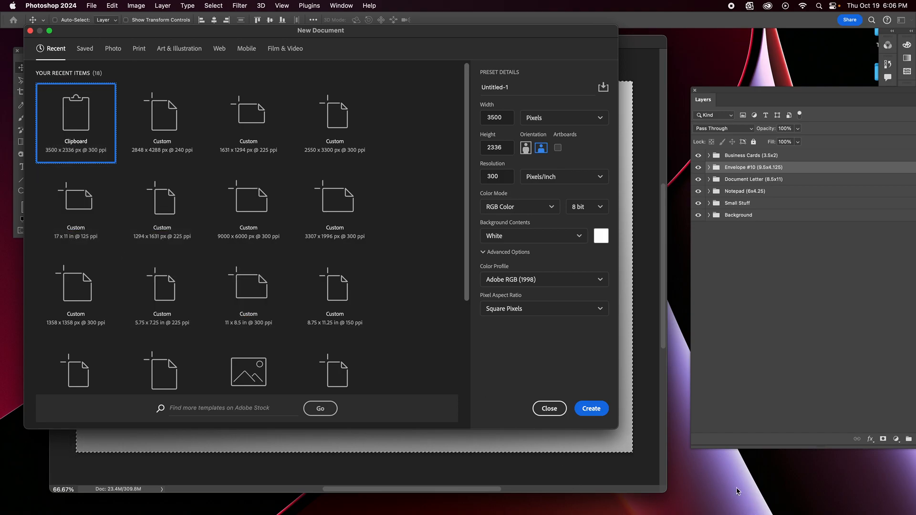
pyautogui.click(600, 410)
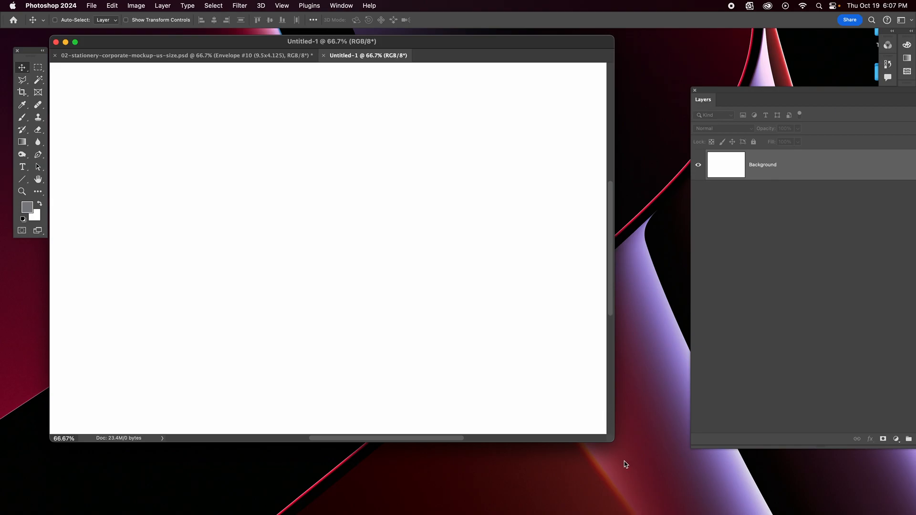
pyautogui.moveTo(614, 442); pyautogui.dragTo(679, 503)
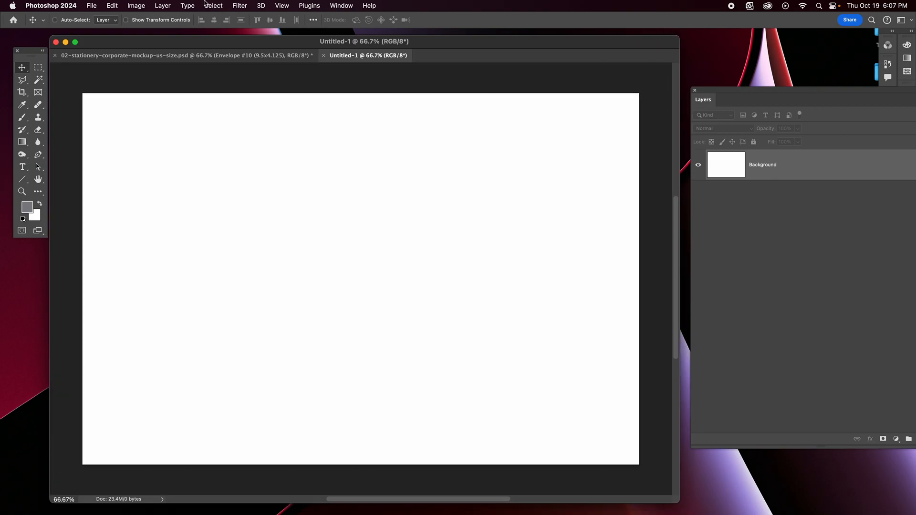
pyautogui.click(112, 5)
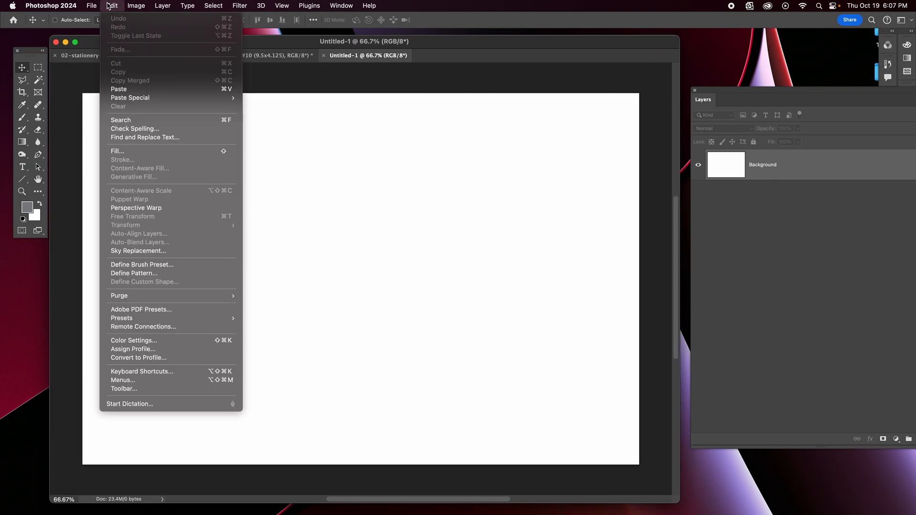
pyautogui.click(138, 90)
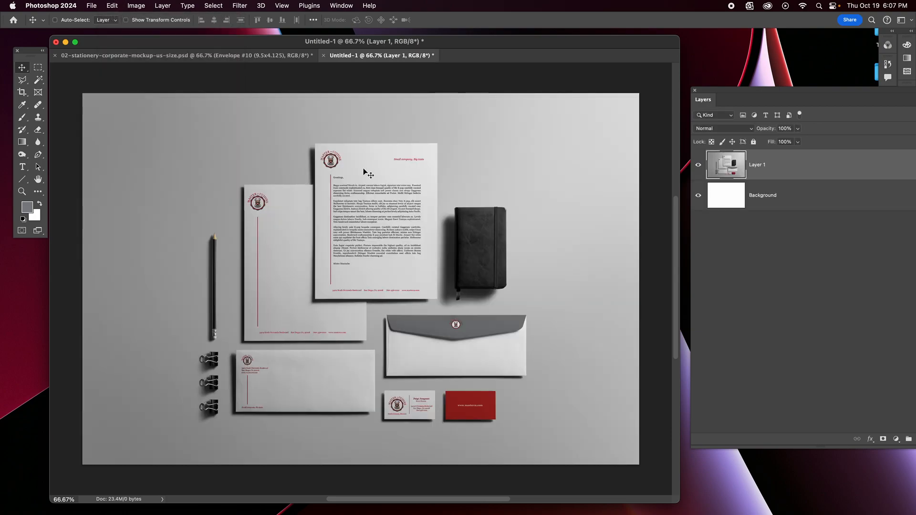
# Step: Merge the pasted Layer 1 down into the white Background layer
pyautogui.hscroll(-3, 280, 221)
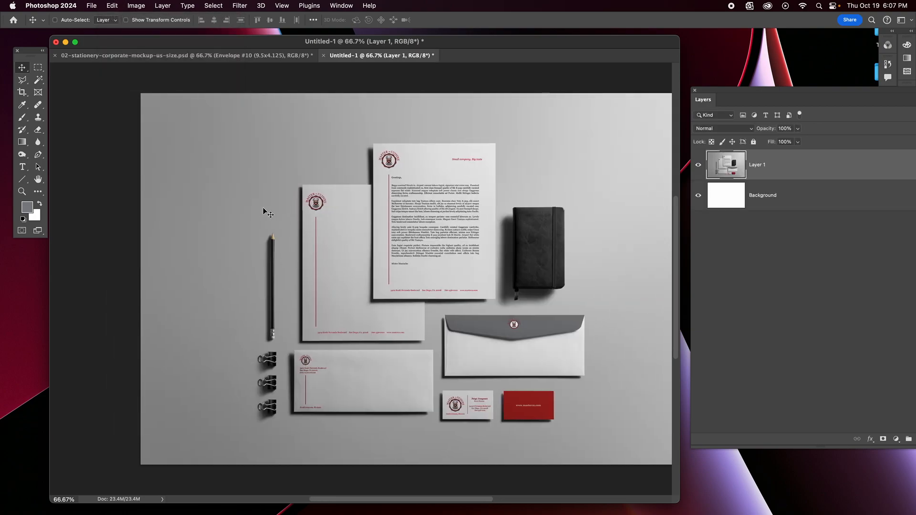
pyautogui.hscroll(4, 263, 209)
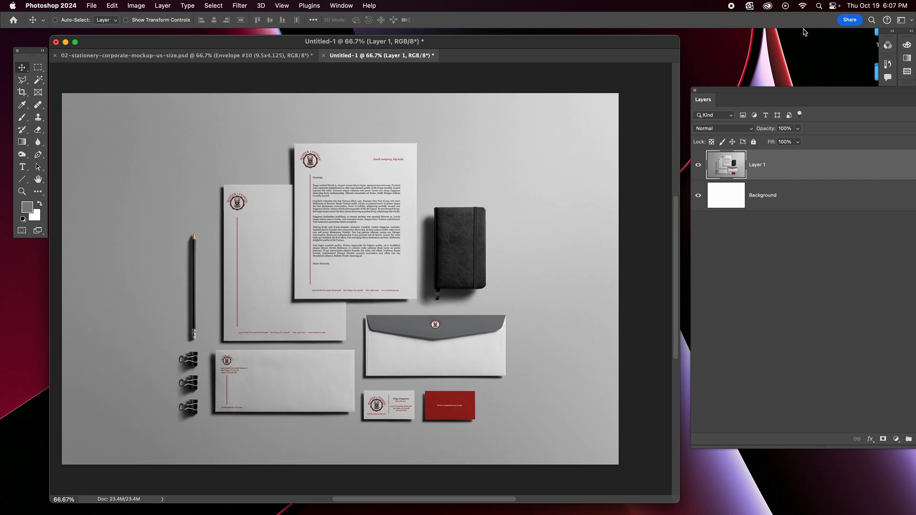
pyautogui.moveTo(791, 88); pyautogui.dragTo(744, 61)
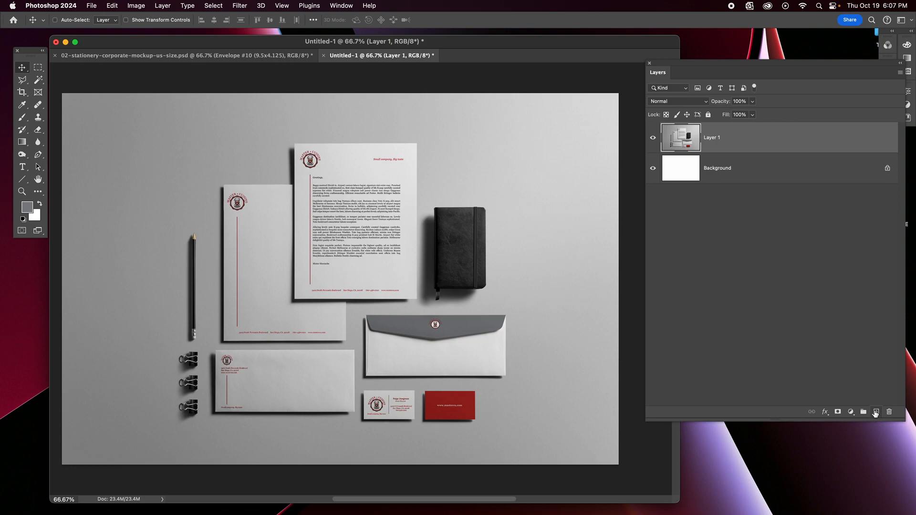
pyautogui.press('super+e')
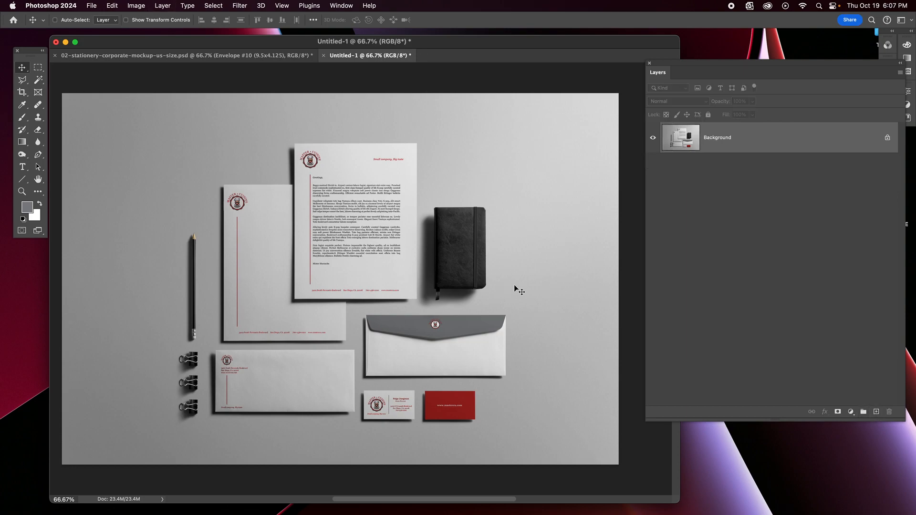
# Step: Crop the mockup image closer around the stationery on all four sides, to a height of about 7.05 in
pyautogui.click(22, 92)
pyautogui.moveTo(59, 288); pyautogui.dragTo(97, 291)
pyautogui.moveTo(585, 282); pyautogui.dragTo(555, 280)
pyautogui.moveTo(547, 280); pyautogui.dragTo(547, 280)
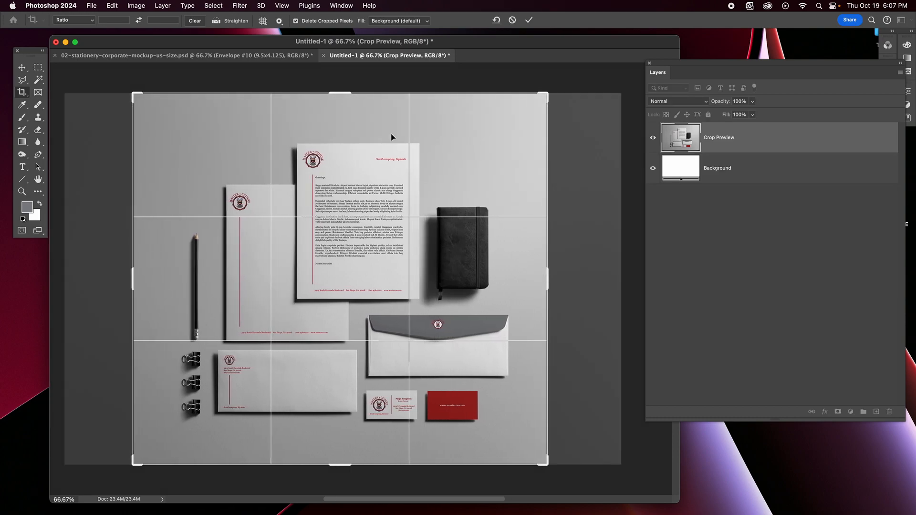
pyautogui.moveTo(337, 93); pyautogui.dragTo(337, 102)
pyautogui.moveTo(340, 456); pyautogui.dragTo(340, 441)
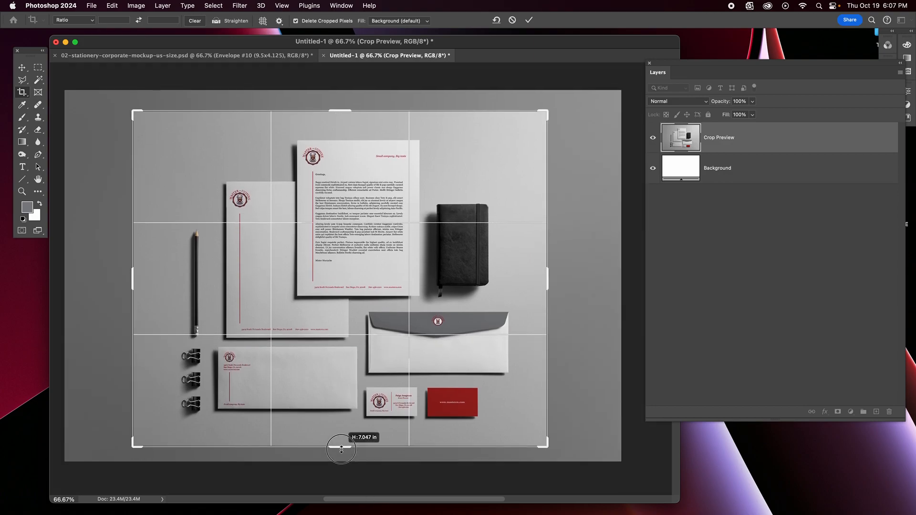
pyautogui.press('Return')
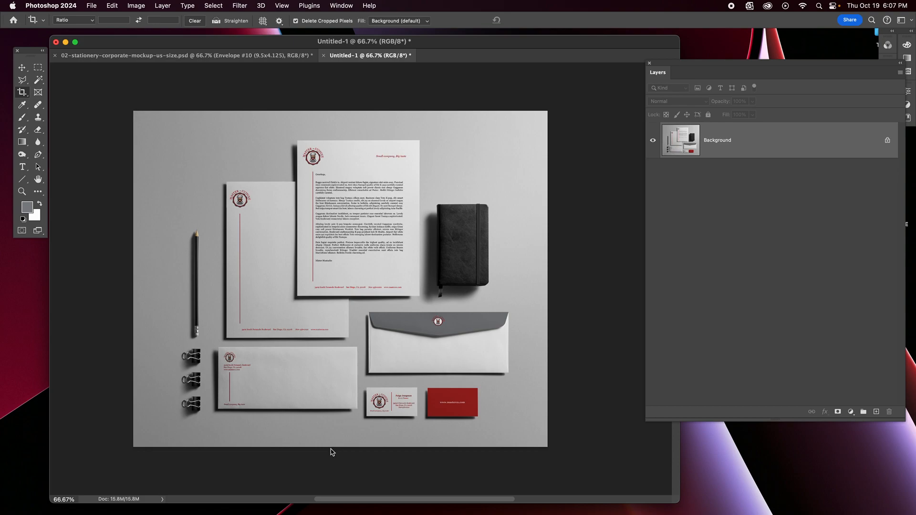
# Step: Save the cropped image as MC_Complete.psd in Photoshop format in the MASTERCUSINE folder
pyautogui.press('super+shift+s')
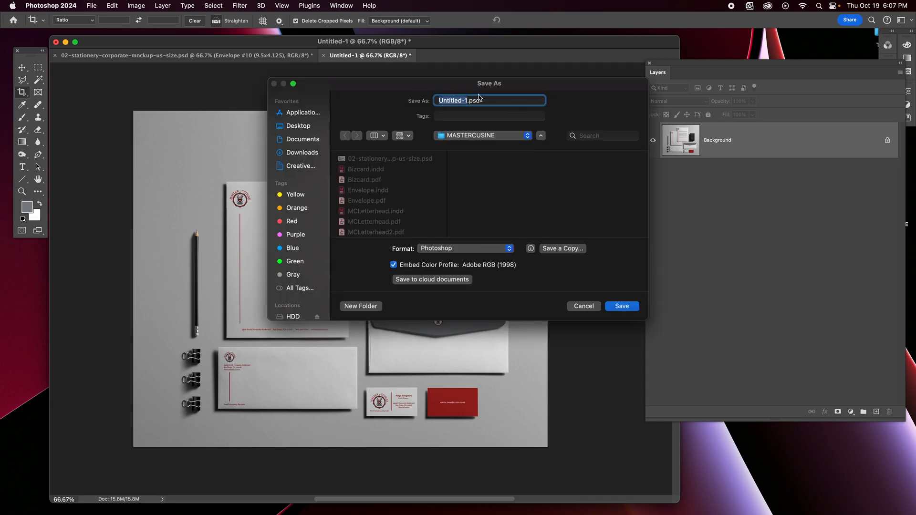
pyautogui.press('BackSpace')
pyautogui.write('MC_CO')
pyautogui.press('BackSpace')
pyautogui.write('omplete')
pyautogui.press('Return')
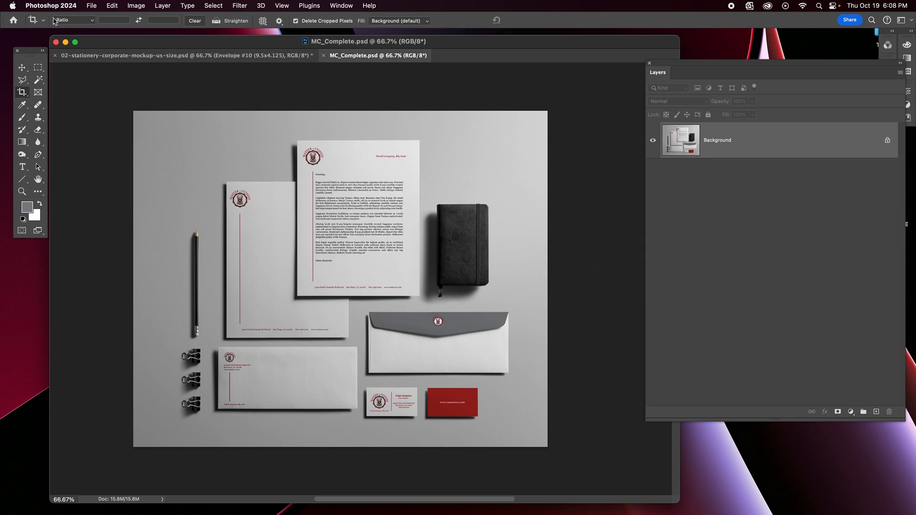
# Step: Minimize the document window, hide the layer list and open the MASTERCUSINE desktop folder in Finder
pyautogui.click(65, 42)
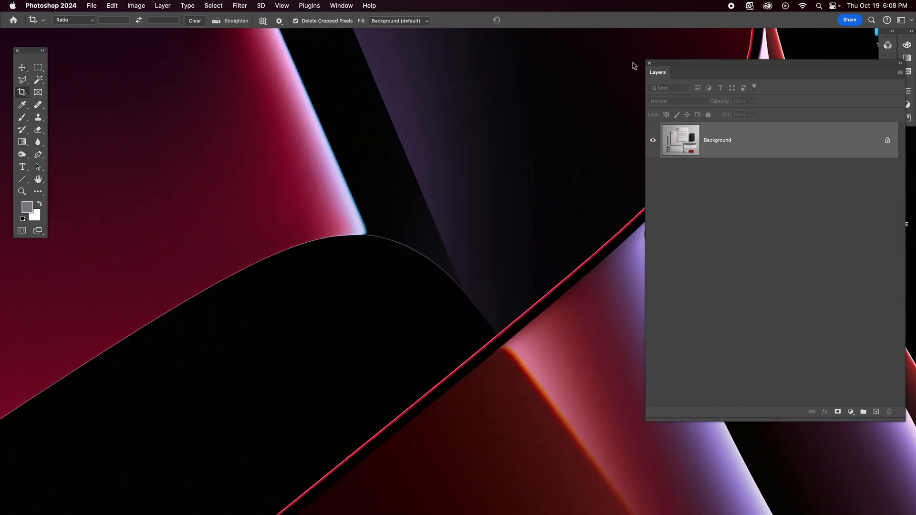
pyautogui.click(650, 63)
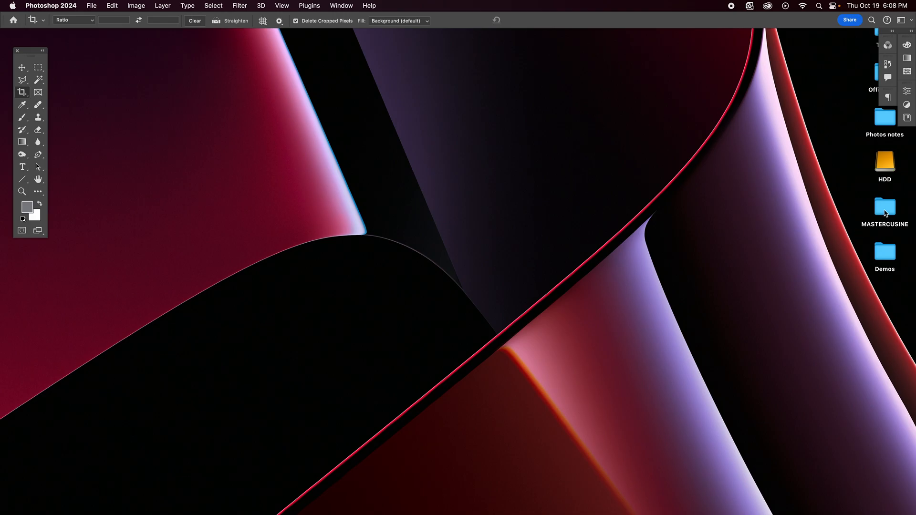
pyautogui.doubleClick(886, 210)
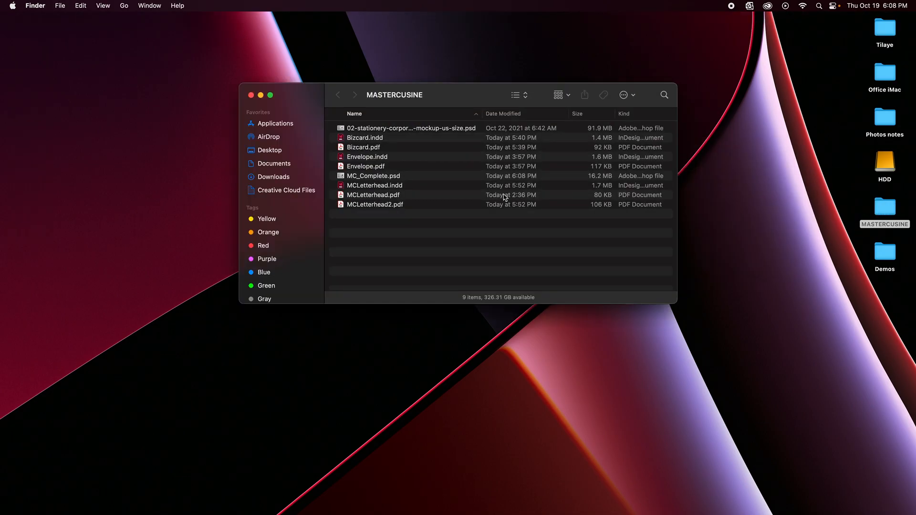
# Step: Display the MASTERCUSINE folder's files as icons, then reposition and enlarge the folder window
pyautogui.click(519, 97)
pyautogui.click(525, 86)
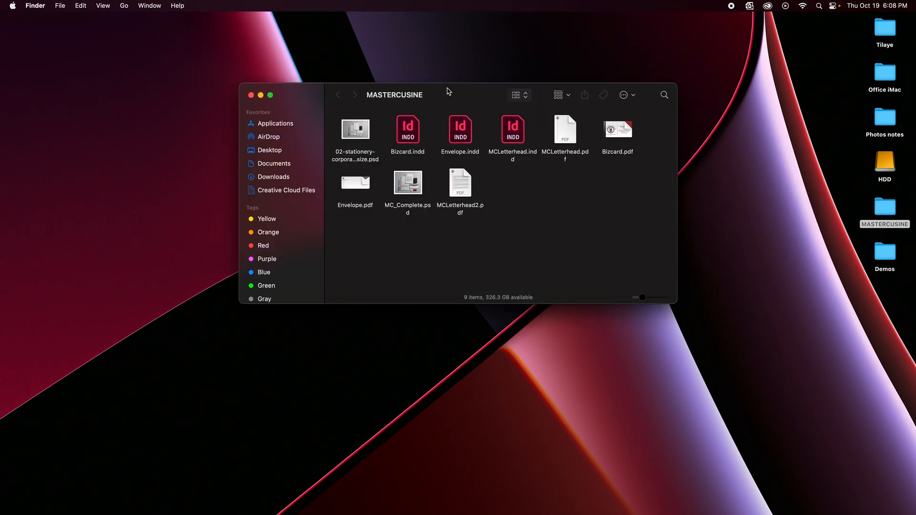
pyautogui.moveTo(453, 88); pyautogui.dragTo(336, 51)
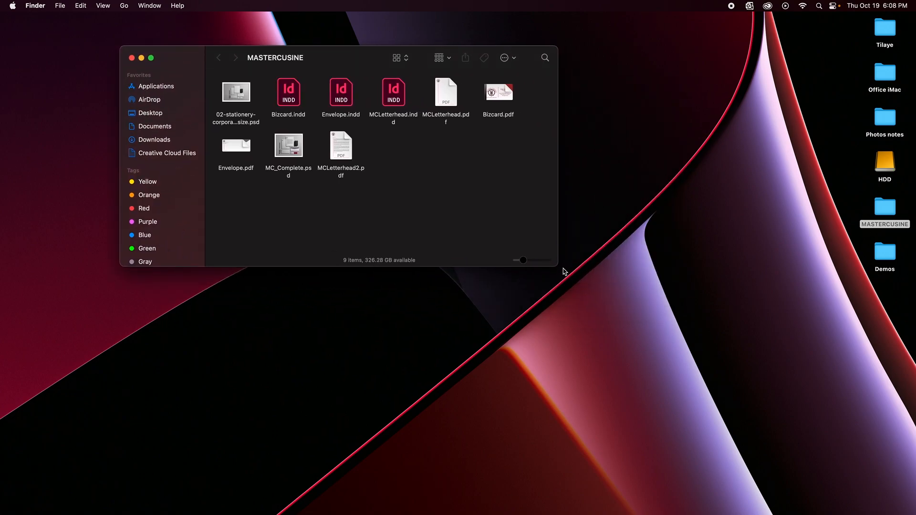
pyautogui.moveTo(556, 264); pyautogui.dragTo(680, 383)
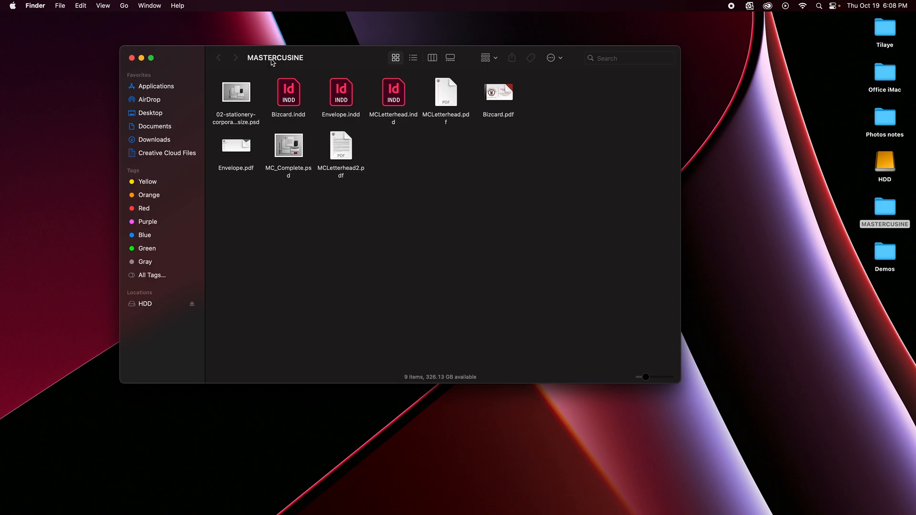
pyautogui.moveTo(290, 63)
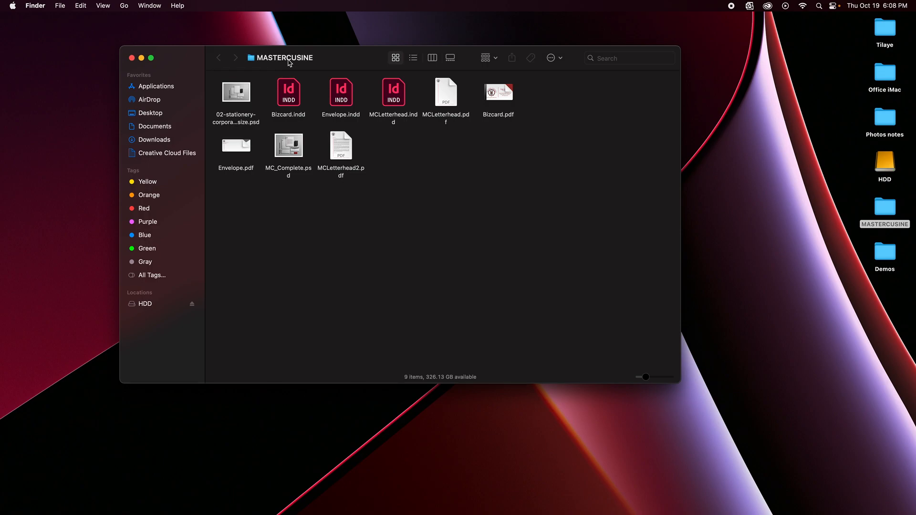